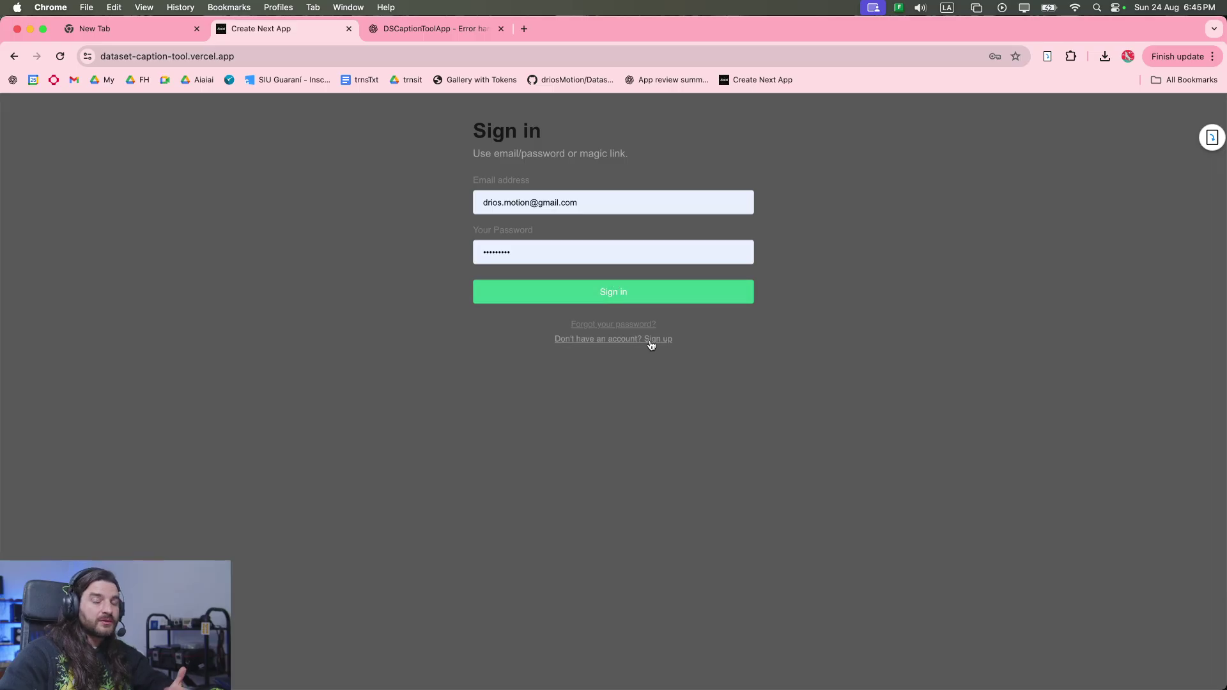
Sign in to the dataset caption tool with the prefilled account credentials.
left_click(663, 298)
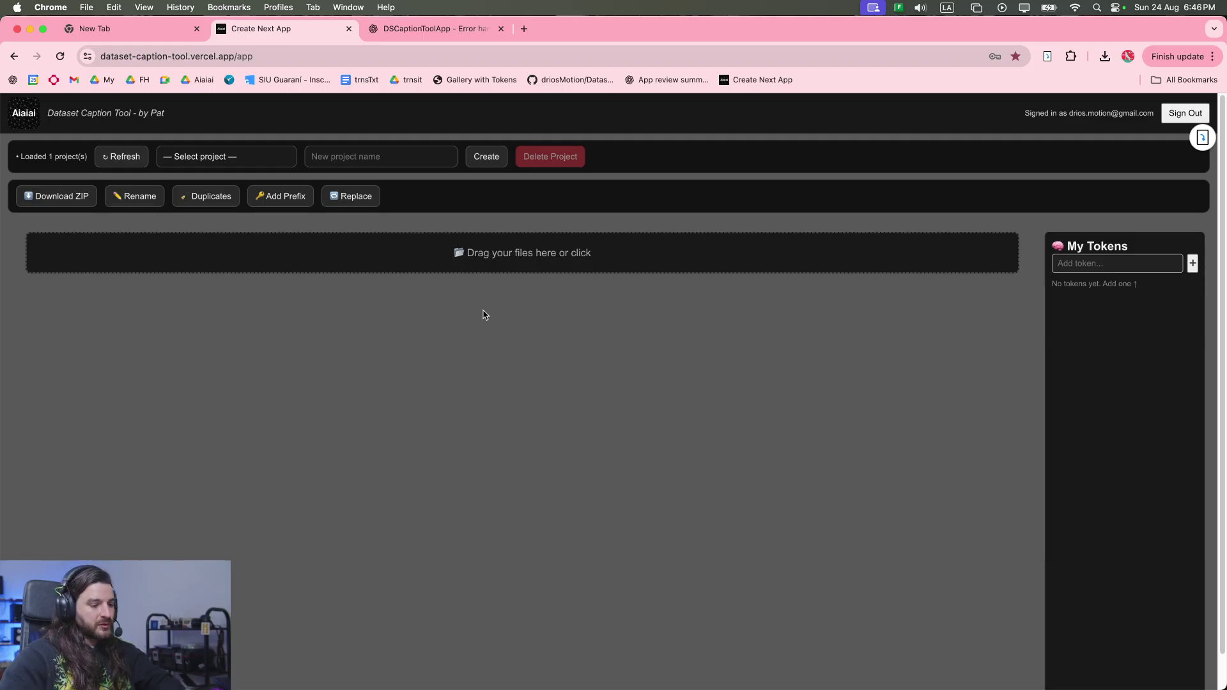
Switch to the AnyDesk remote desktop, examine the captions generated by the ComfyUI captioning workflow, and return to the local Chrome browser.
key("ctrl+Up")
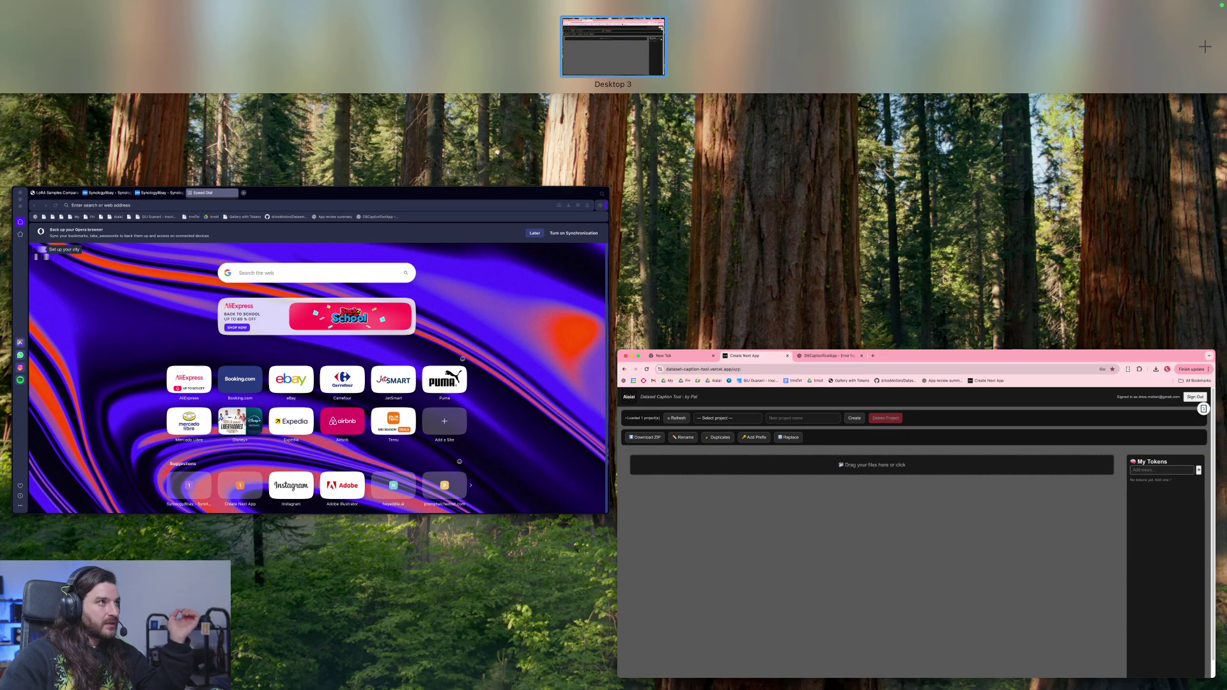
key("super+Tab")
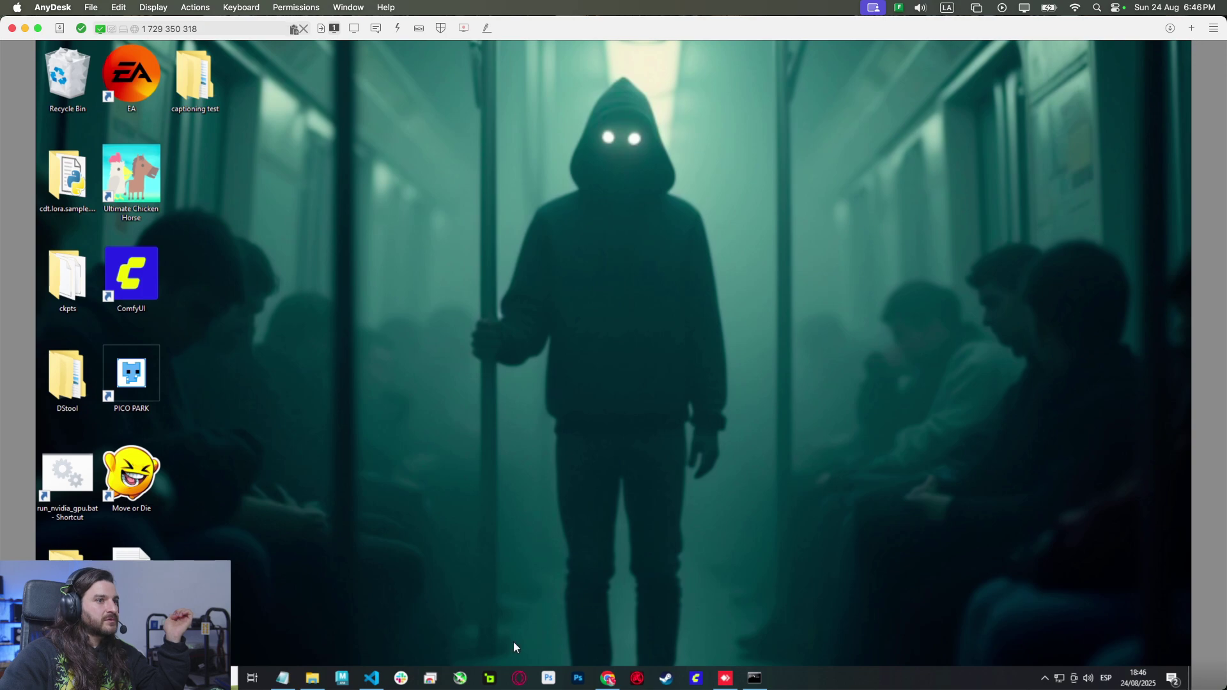
left_click(608, 678)
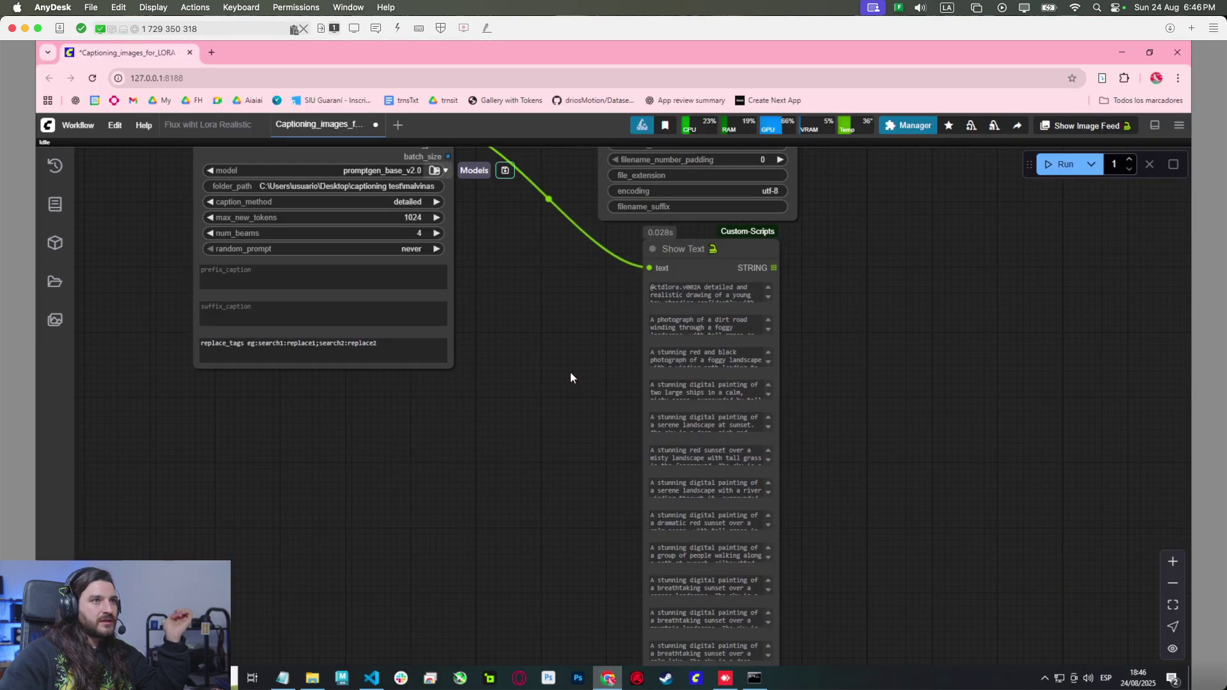
left_click_drag(602, 312, 560, 346)
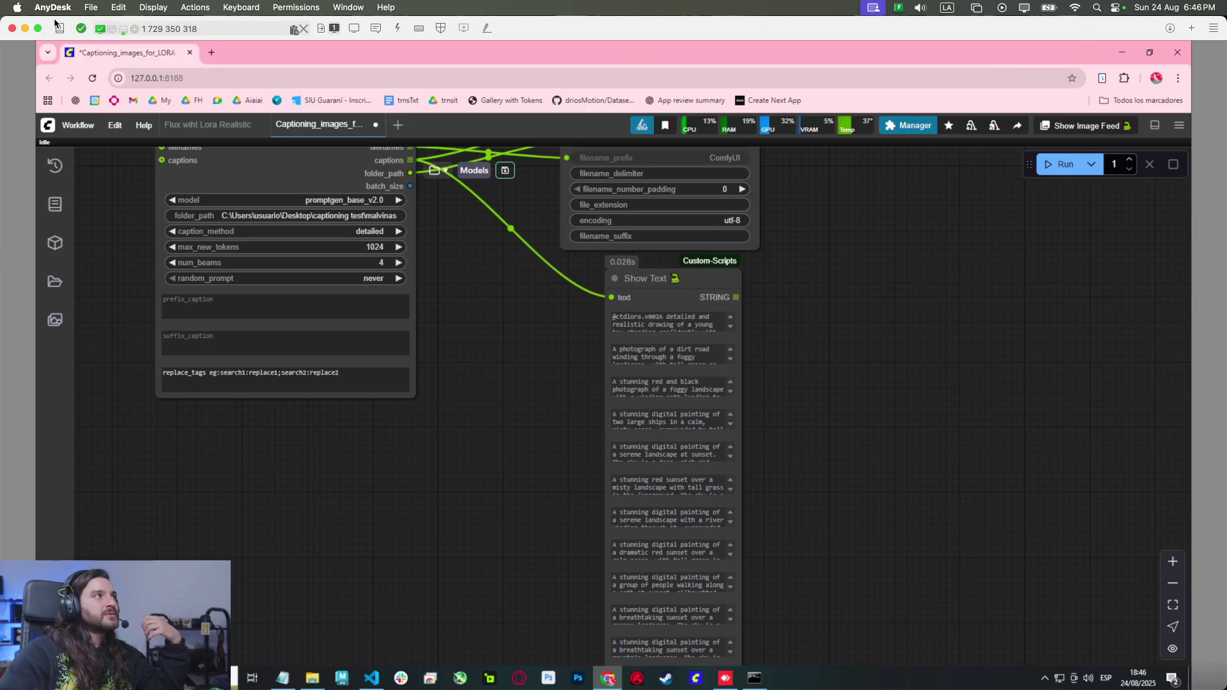
left_click(24, 28)
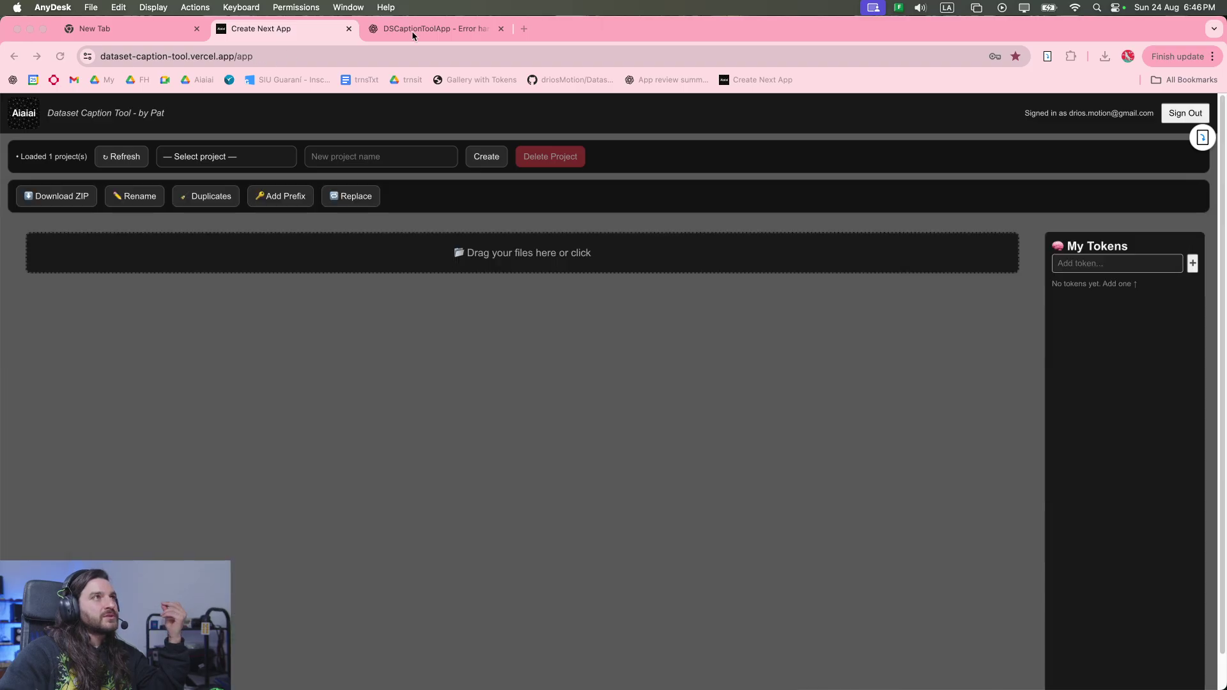
Look over the ChatGPT conversation about the caption tool's code and return to the caption tool.
left_click(413, 29)
scroll(439, 258, "up", 10)
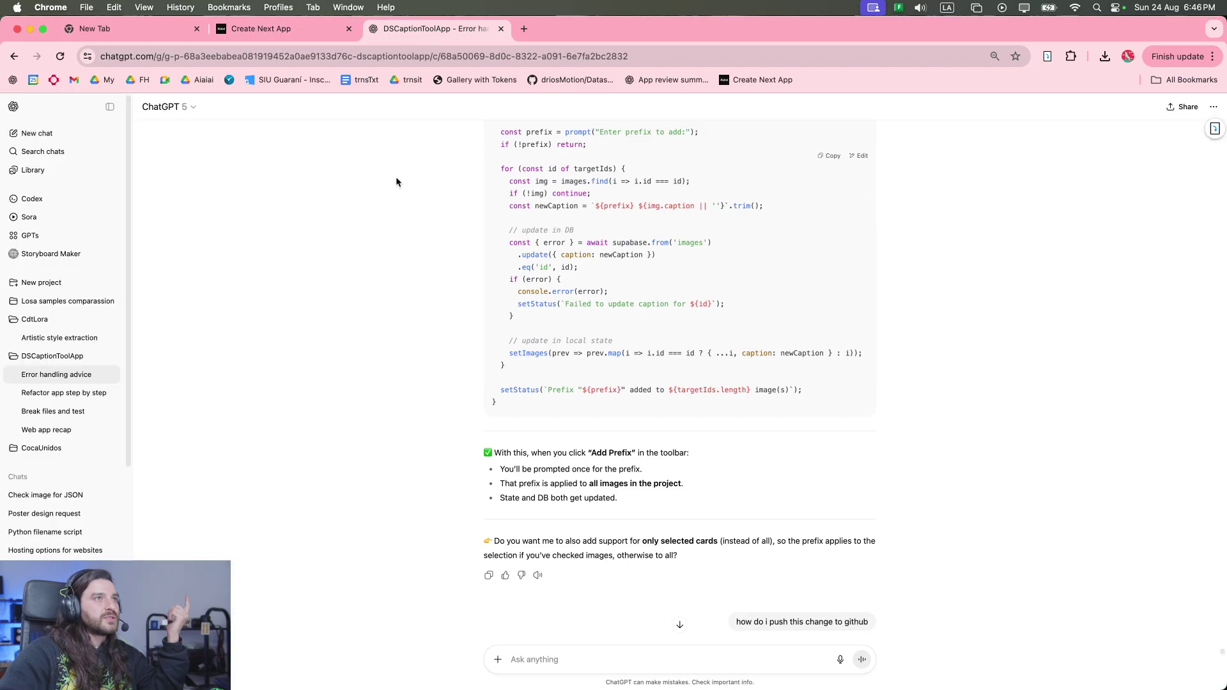
left_click(316, 34)
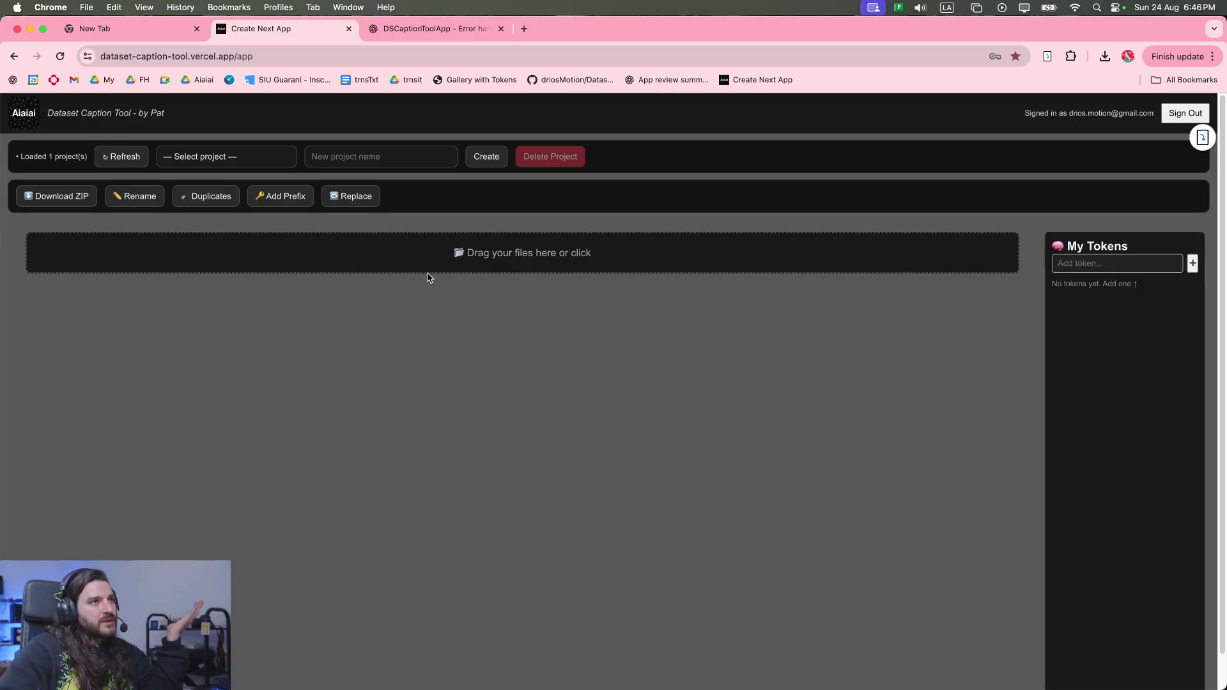
Try to upload all image and text files from the malvinas folder on the Desktop.
left_click(475, 266)
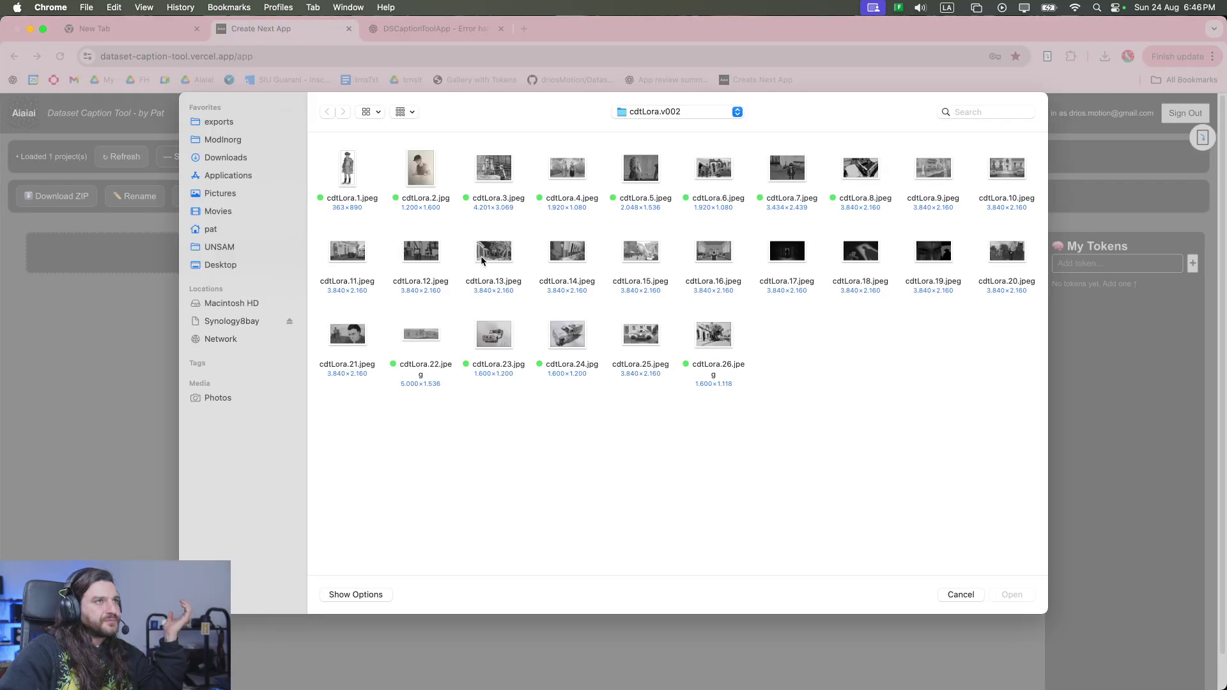
left_click(239, 159)
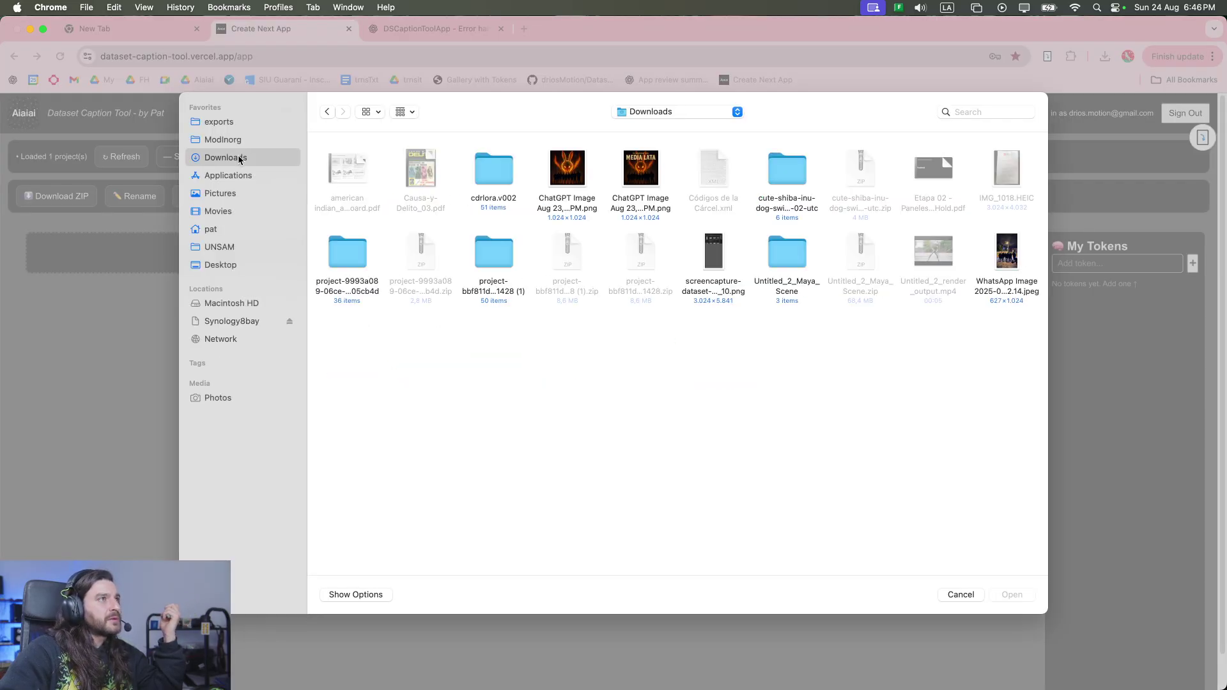
left_click(223, 268)
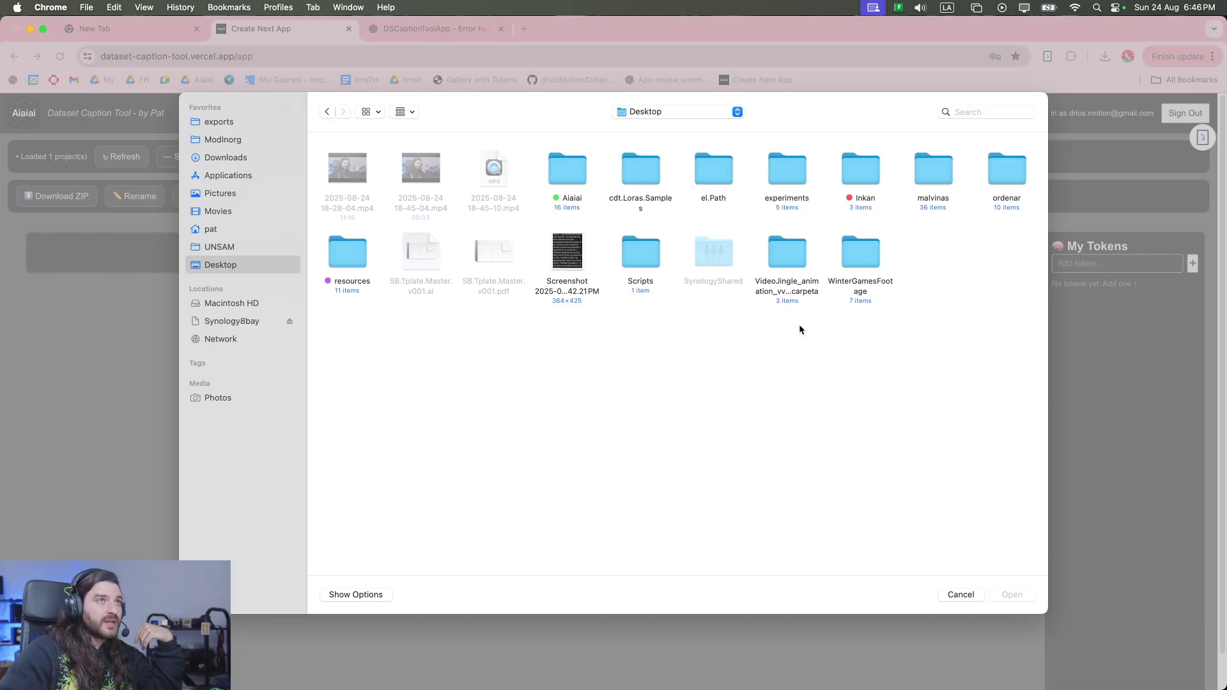
double_click(925, 179)
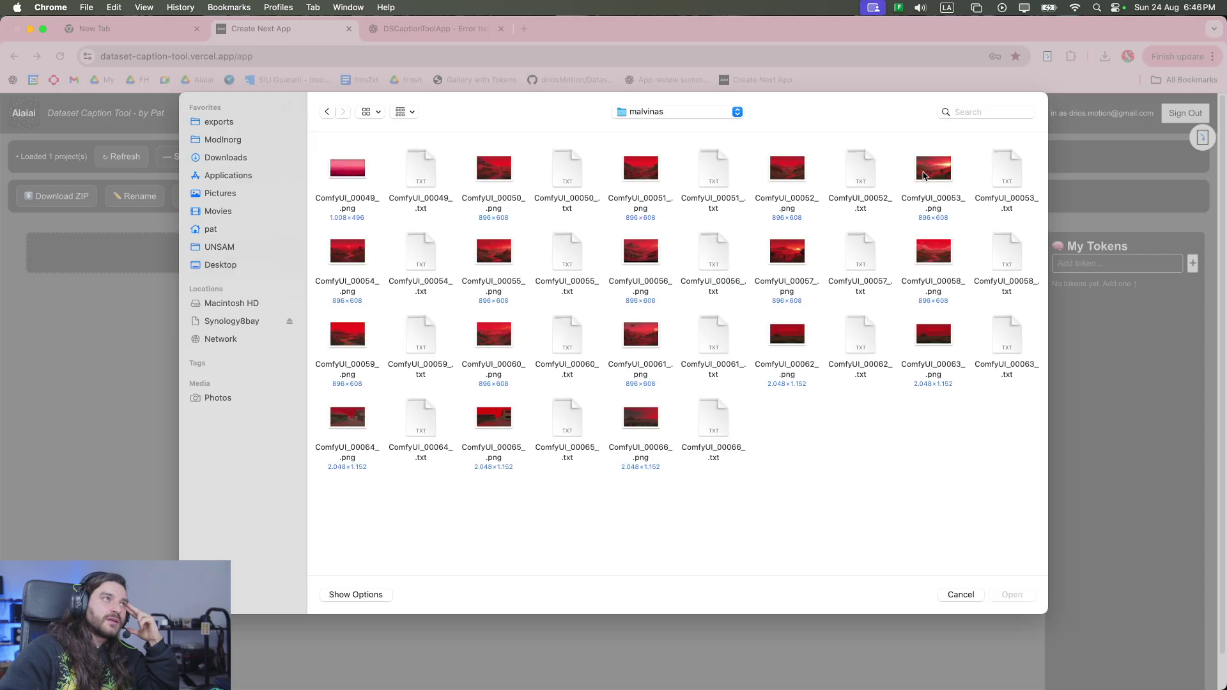
left_click_drag(1002, 564, 335, 142)
left_click(1008, 596)
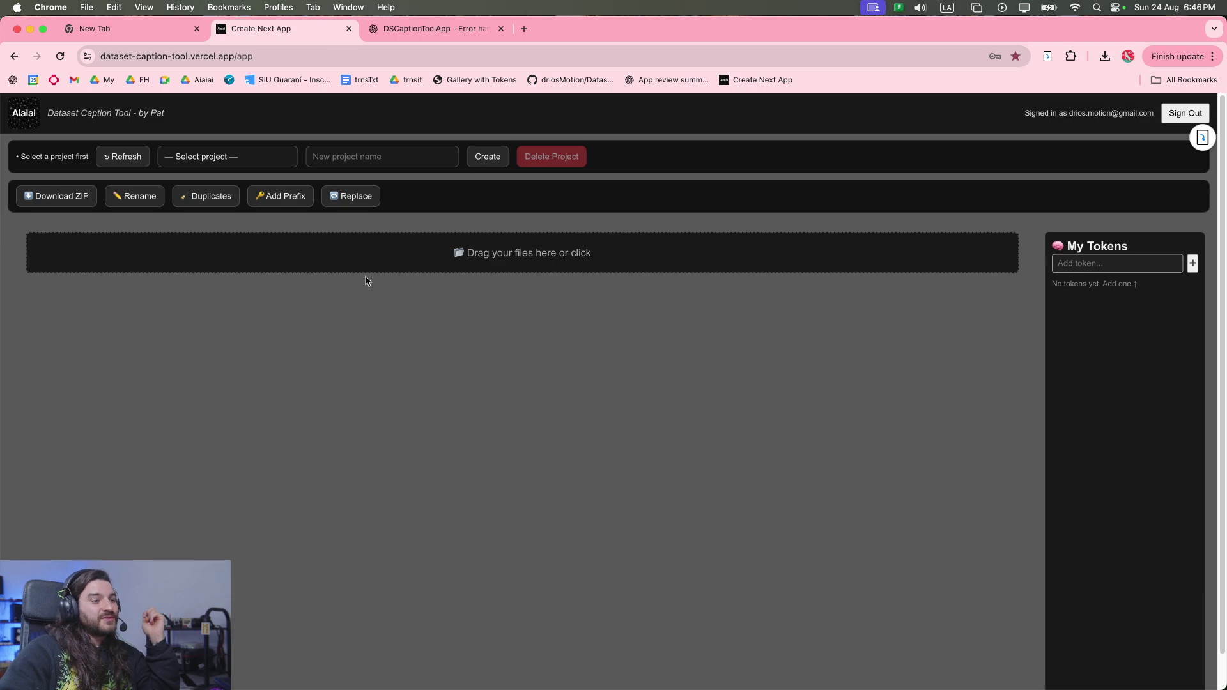
Create a new project named Malvinas.
left_click(308, 156)
type("Ma")
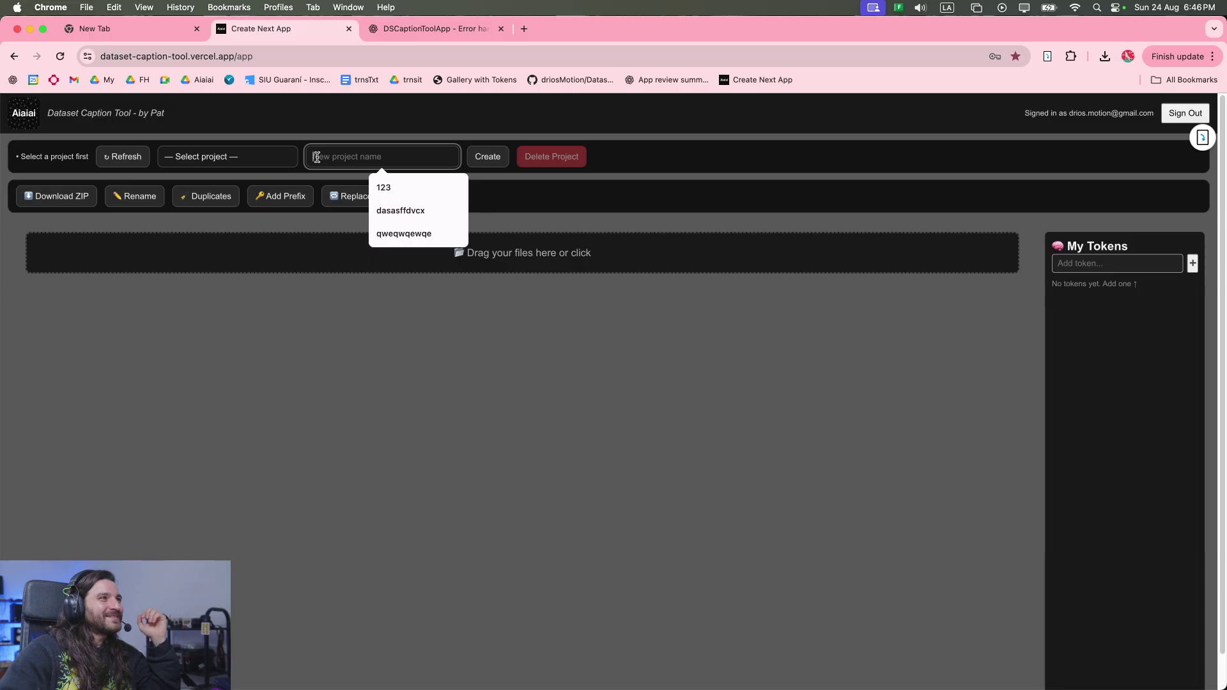
type("lvio")
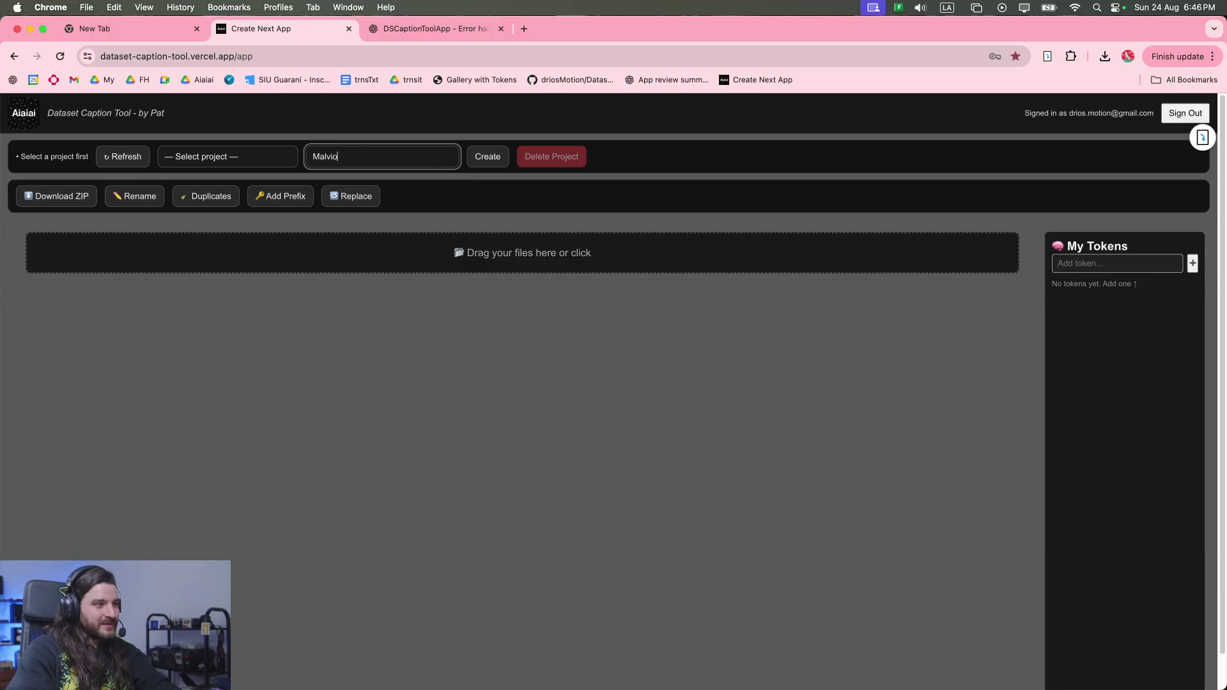
key("BackSpace")
type("nas")
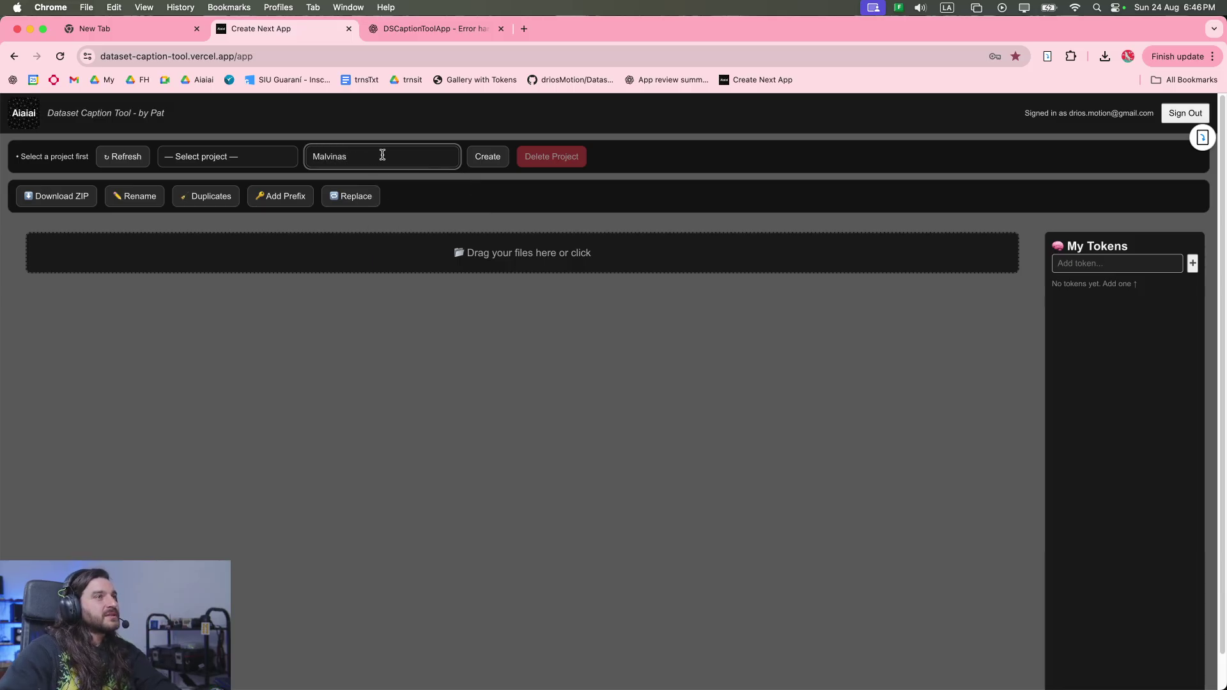
left_click(496, 159)
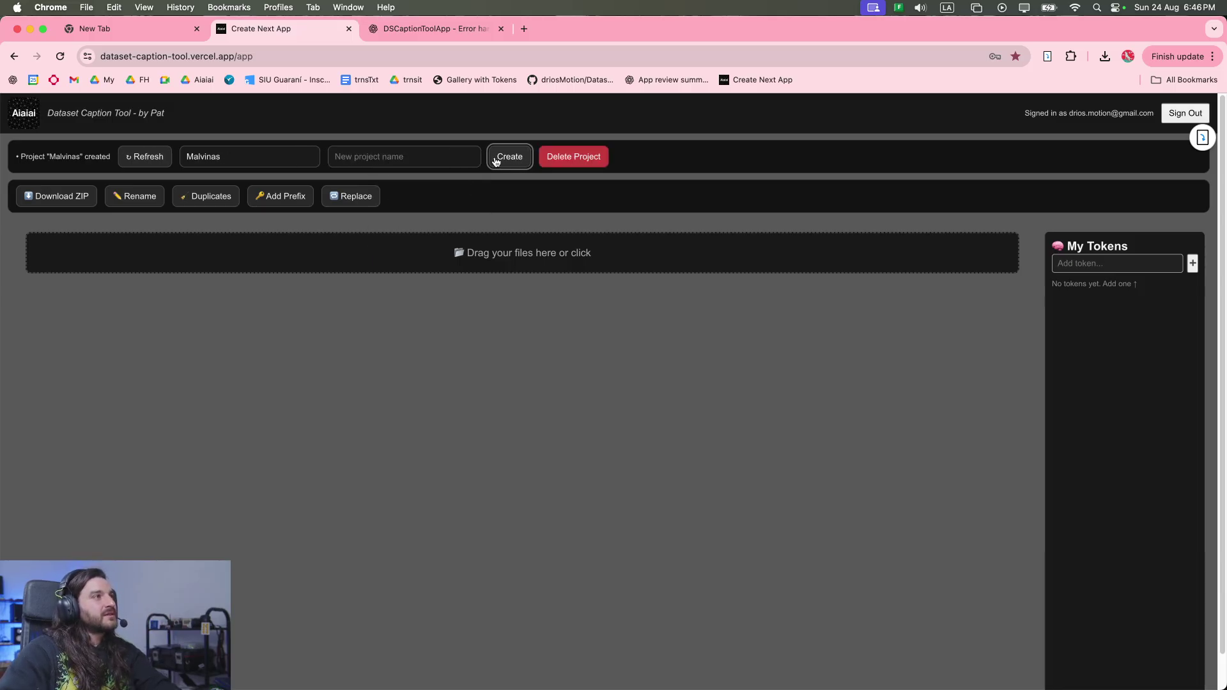
Upload all PNG images and TXT captions from the malvinas folder into the Malvinas project and look through the image cards.
left_click(515, 248)
key("super+a")
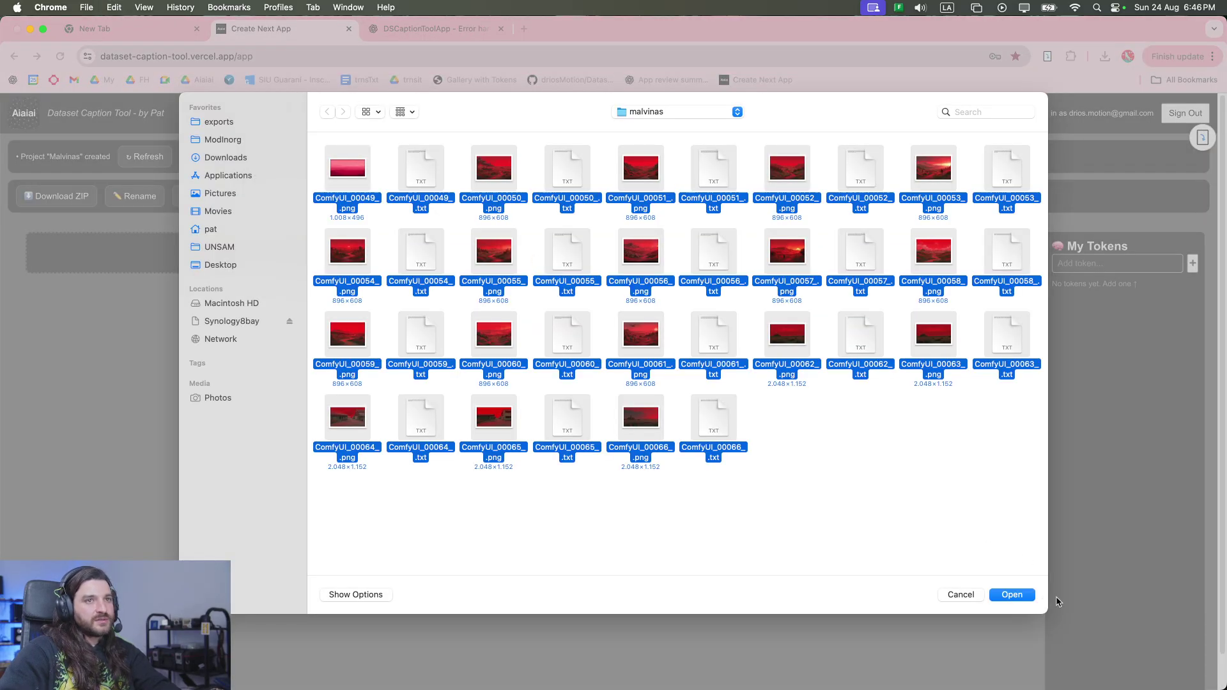
left_click(1024, 596)
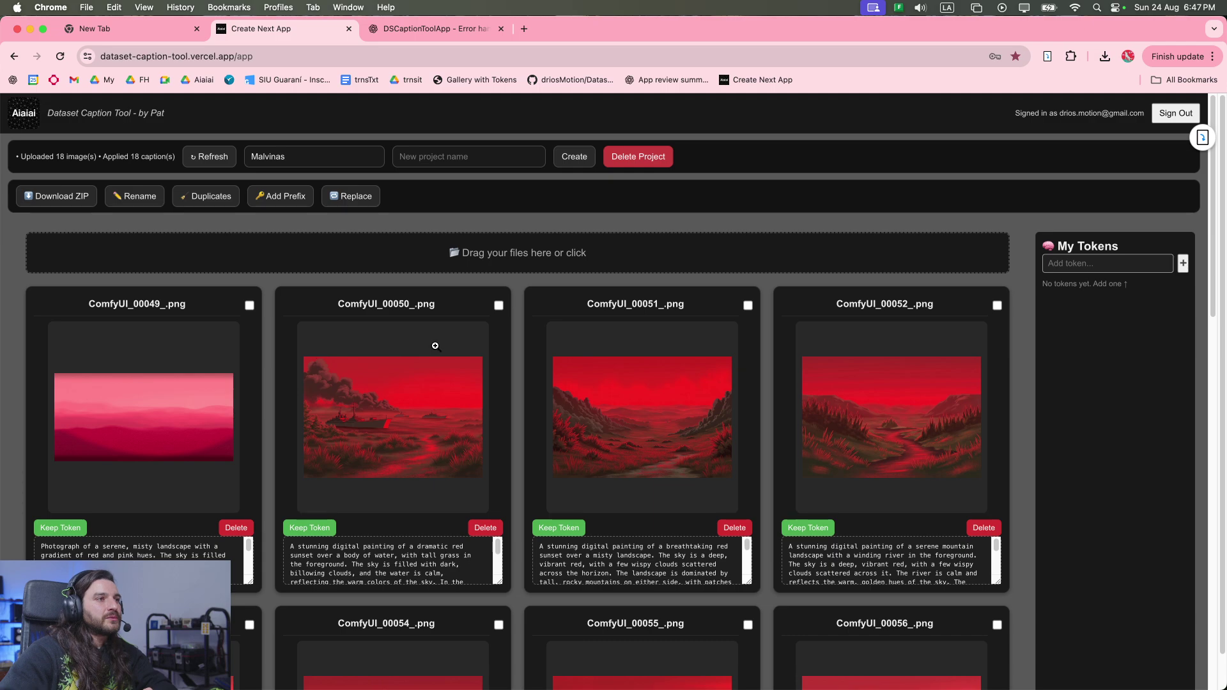
scroll(544, 349, "down", 5)
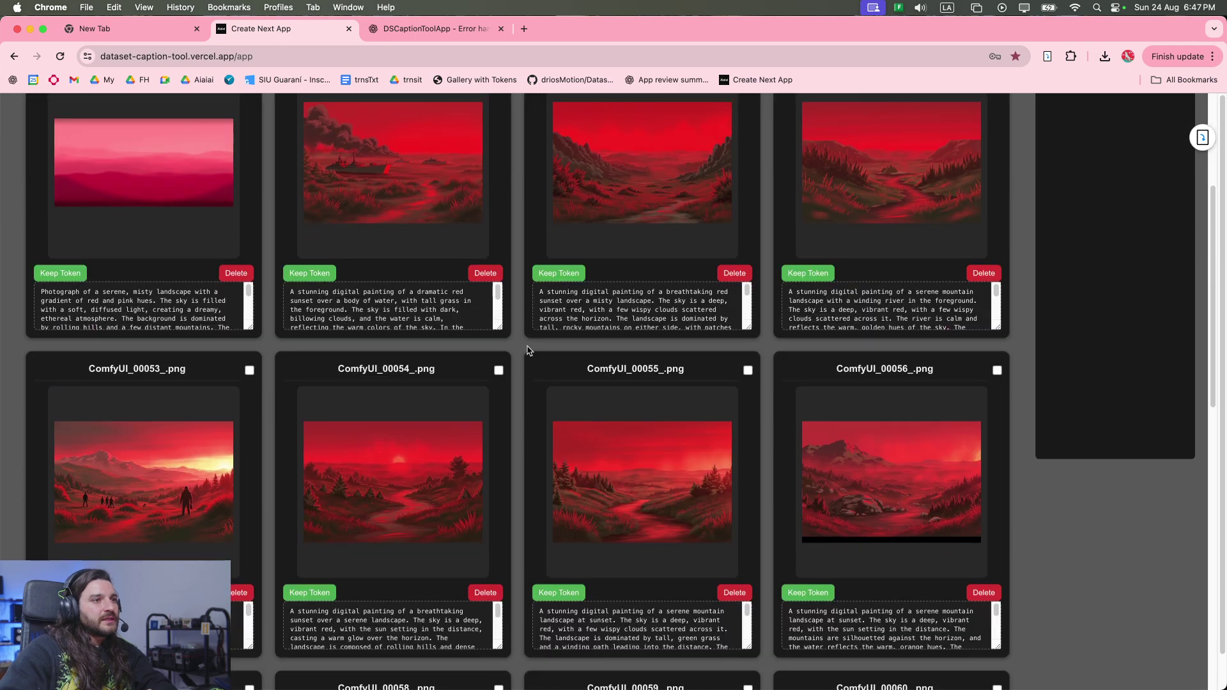
scroll(370, 366, "up", 4)
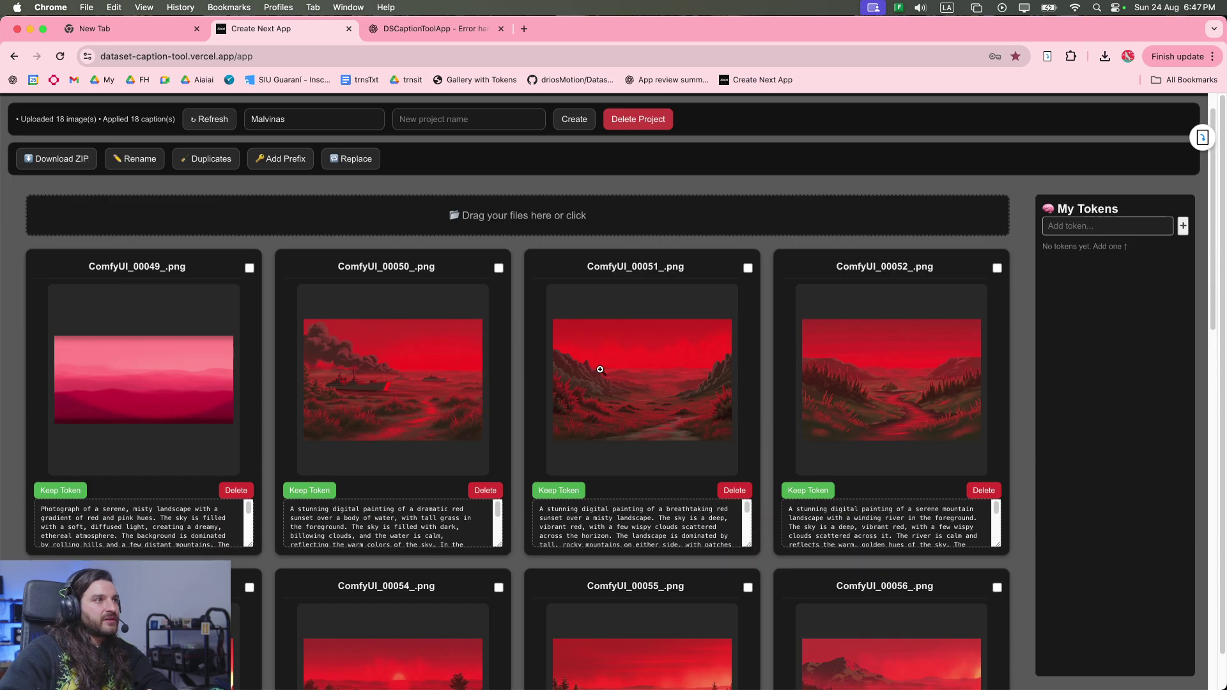
scroll(600, 369, "down", 10)
scroll(657, 595, "up", 9)
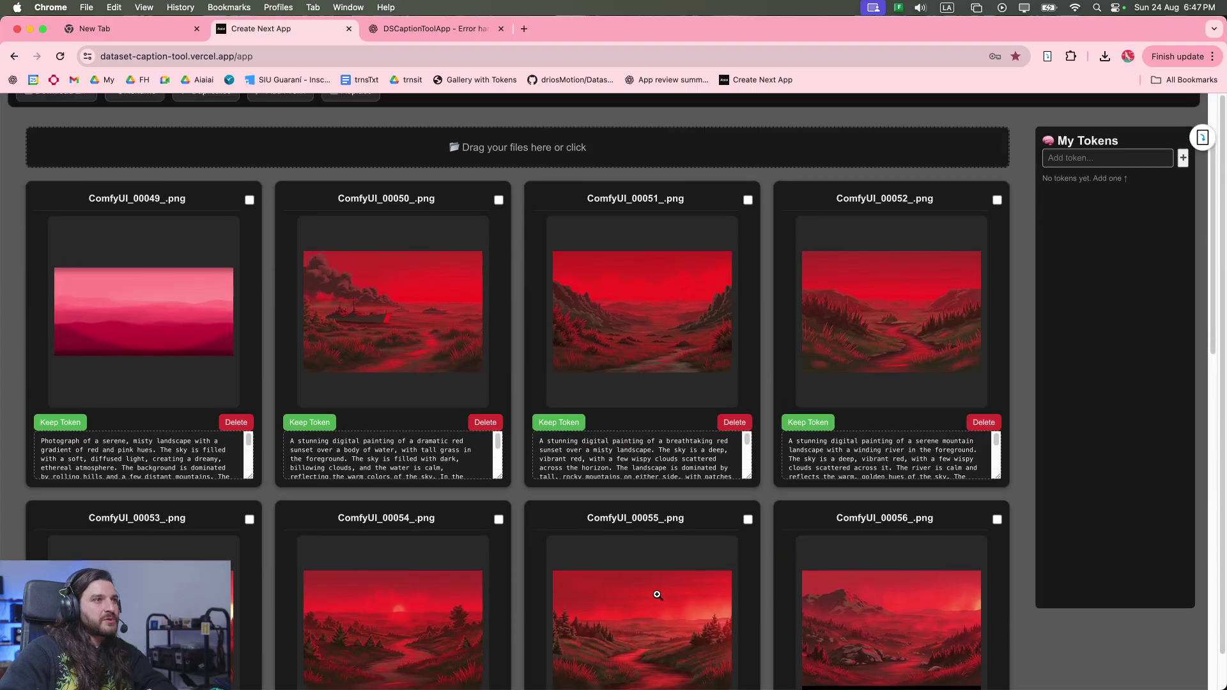
Clear the whole captions of ComfyUI_00050_.png and ComfyUI_00049_.png.
scroll(657, 595, "up", 2)
left_click(471, 571)
key("super+a")
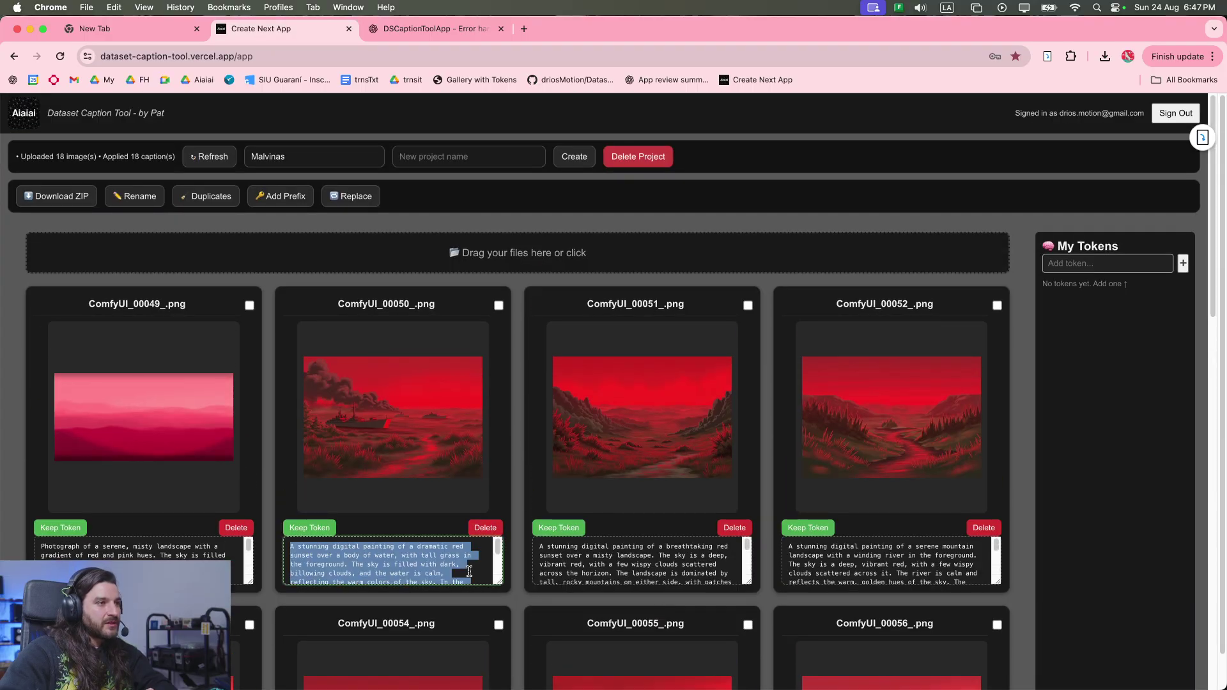
key("BackSpace")
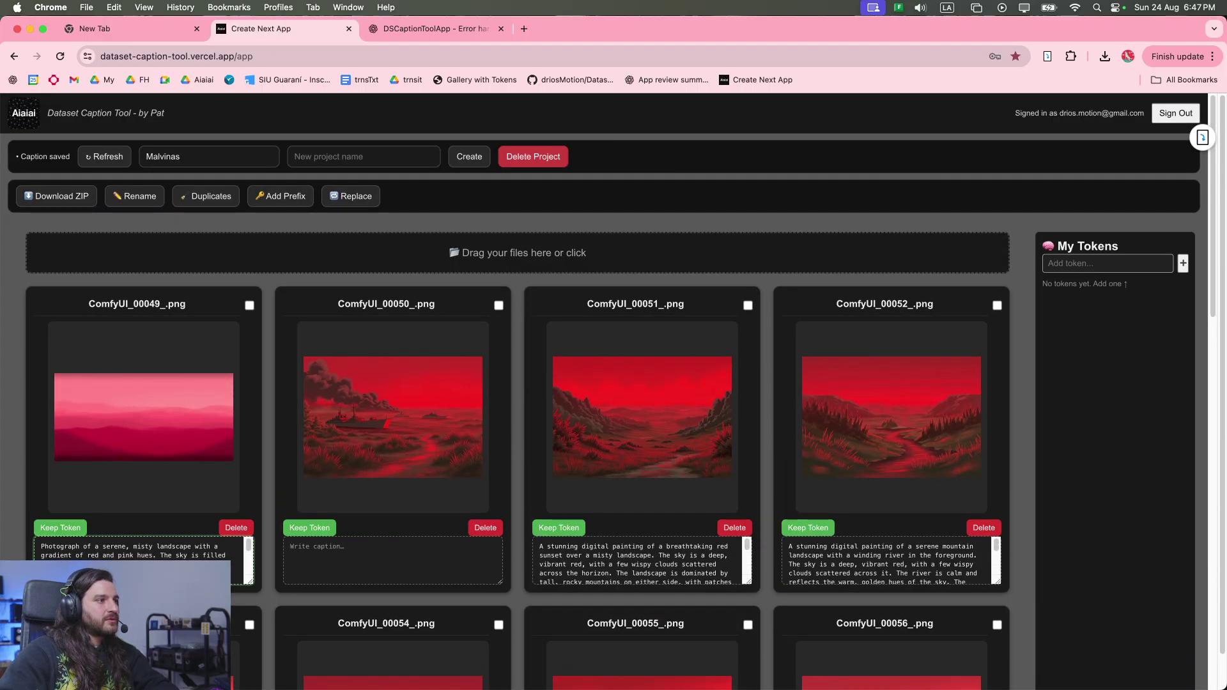
left_click(160, 572)
key("super+a")
key("BackSpace")
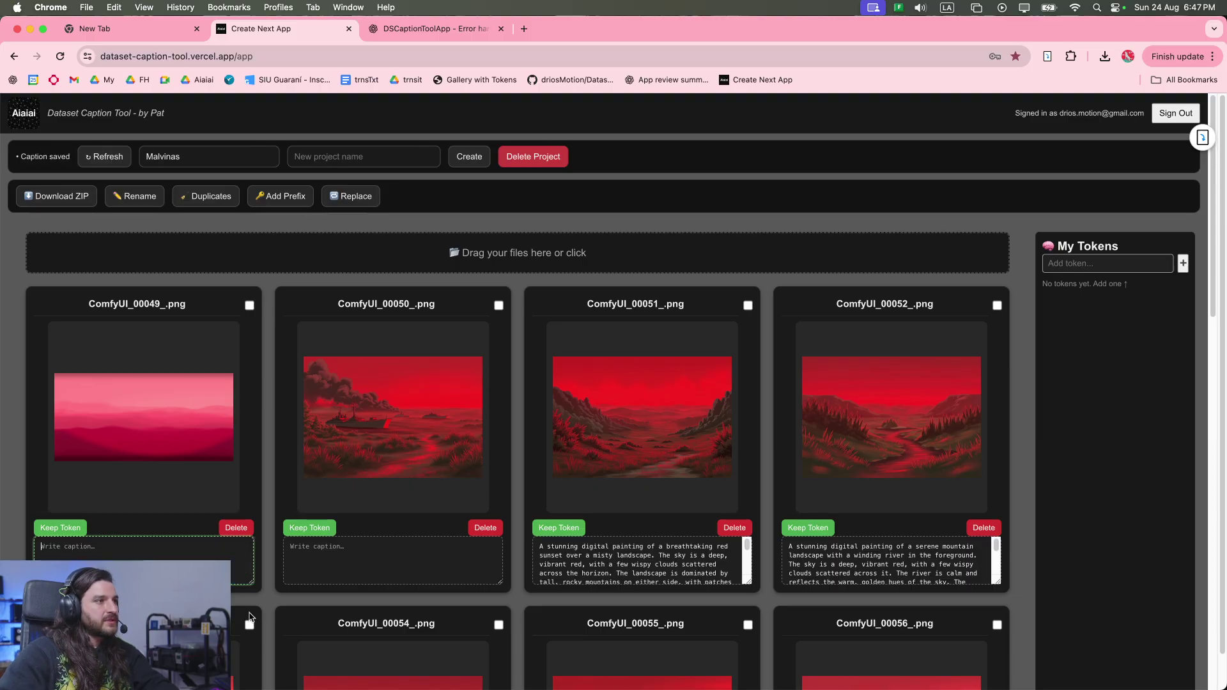
Make the caption boxes of ComfyUI_00049_.png, ComfyUI_00051_.png and ComfyUI_00052_.png taller, so the latter two show their full text.
left_click_drag(249, 581, 250, 613)
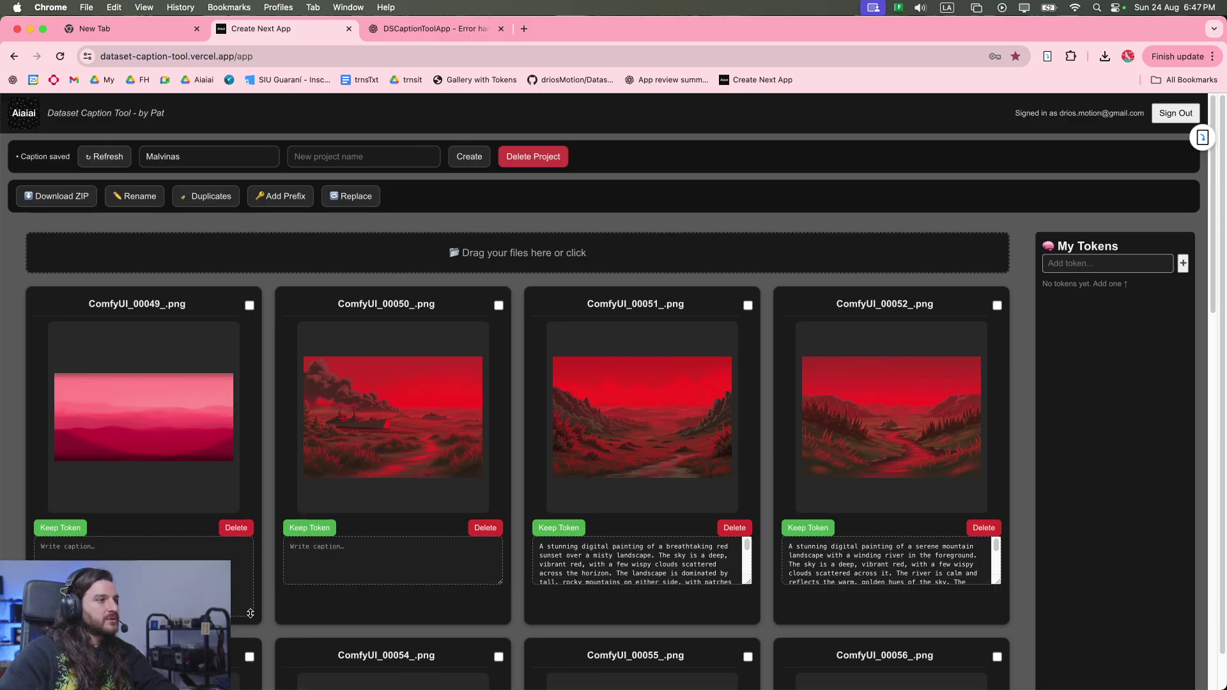
left_click_drag(749, 582, 749, 684)
scroll(868, 623, "down", 5)
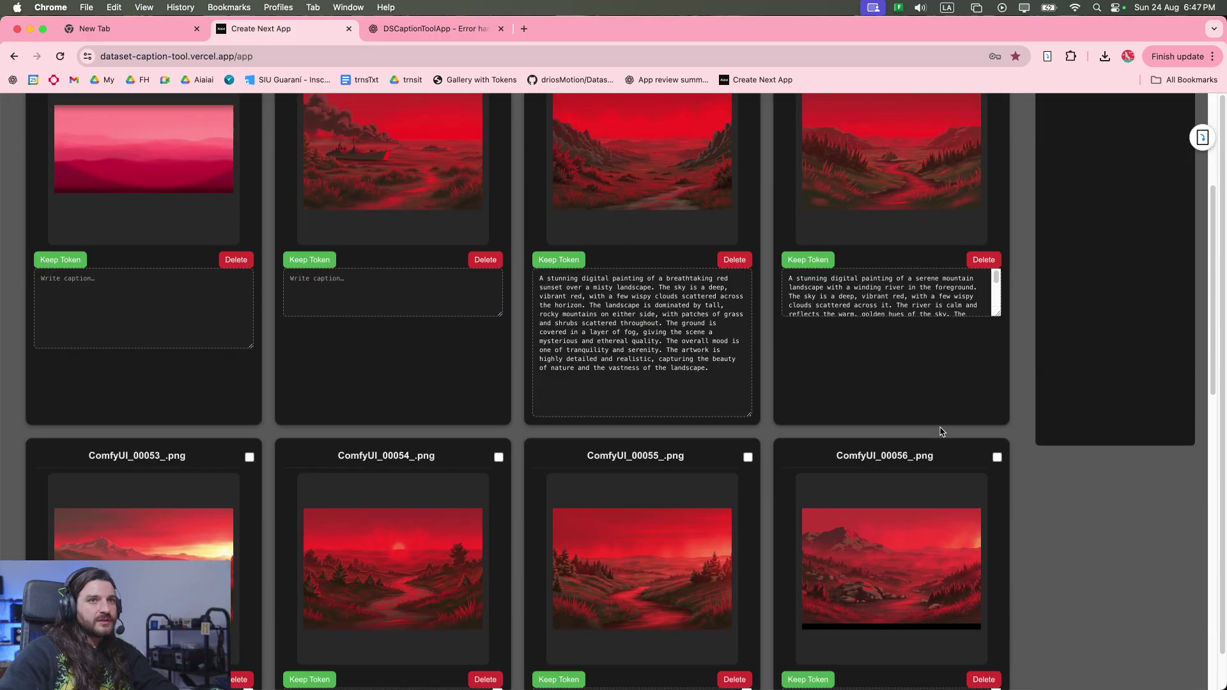
left_click_drag(999, 315, 999, 425)
scroll(713, 492, "up", 1)
scroll(713, 493, "up", 4)
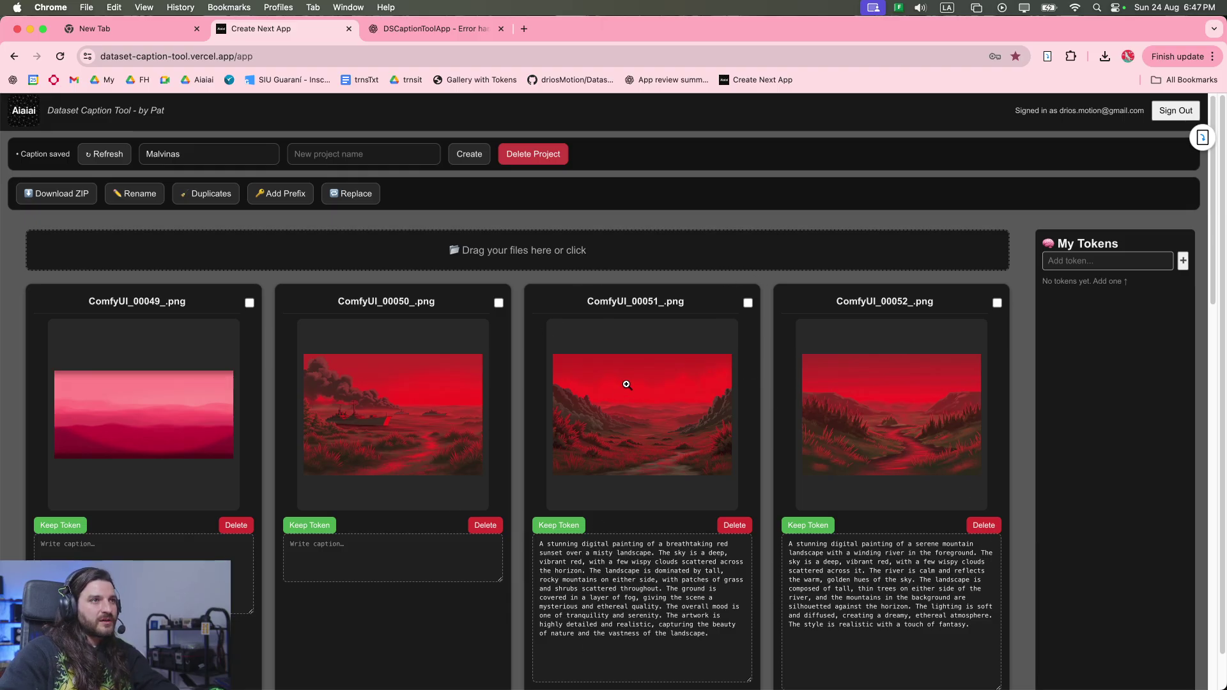
Reorder the image cards by moving ComfyUI_00051_.png to first place, then ComfyUI_00052_.png ahead of it.
left_click_drag(625, 383, 141, 379)
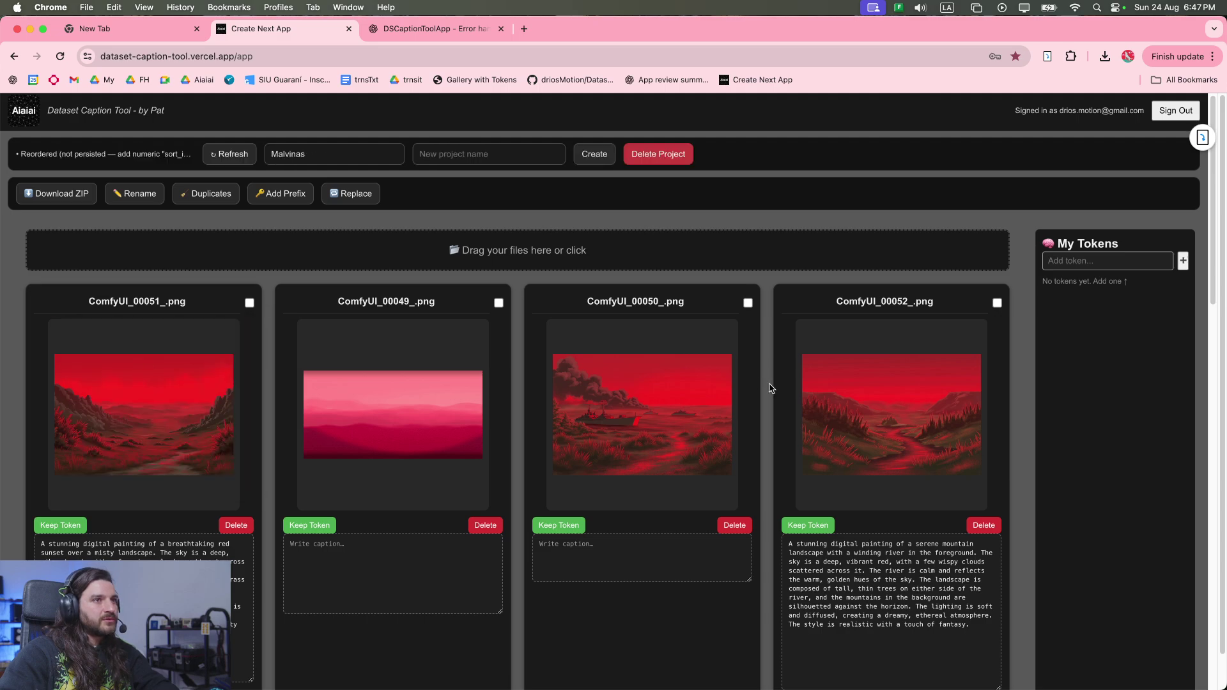
left_click_drag(837, 399, 252, 400)
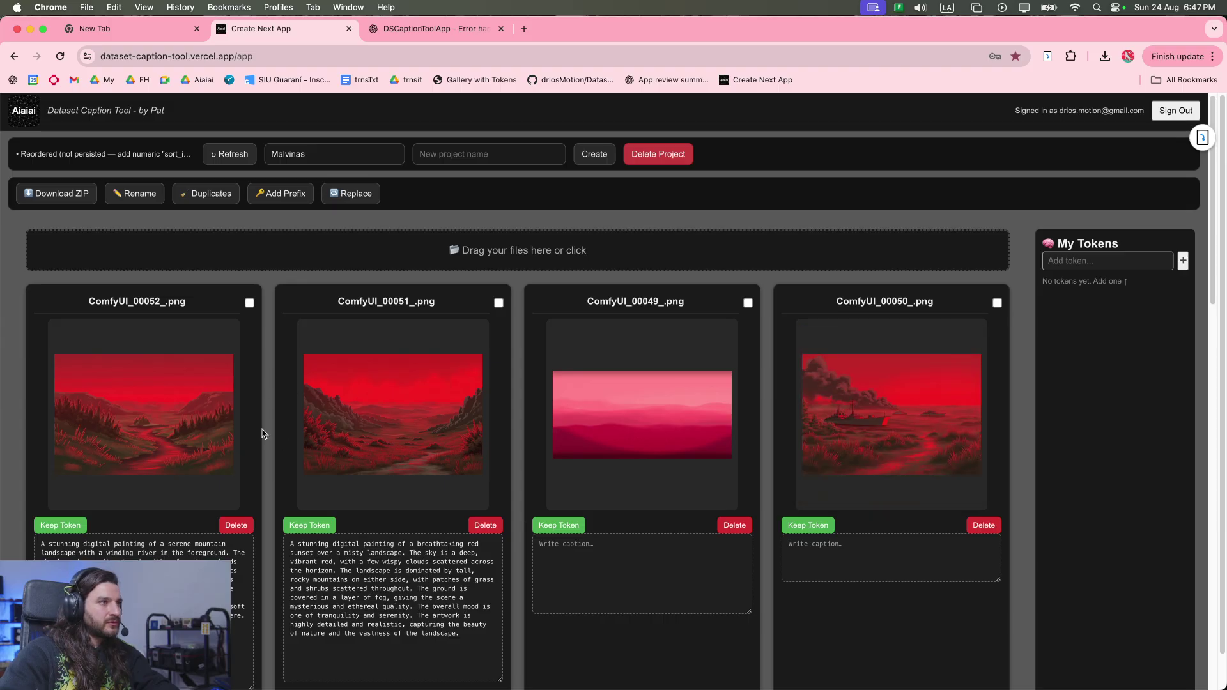
Delete ComfyUI_00051_.png from the project and confirm the deletion.
scroll(398, 439, "down", 1)
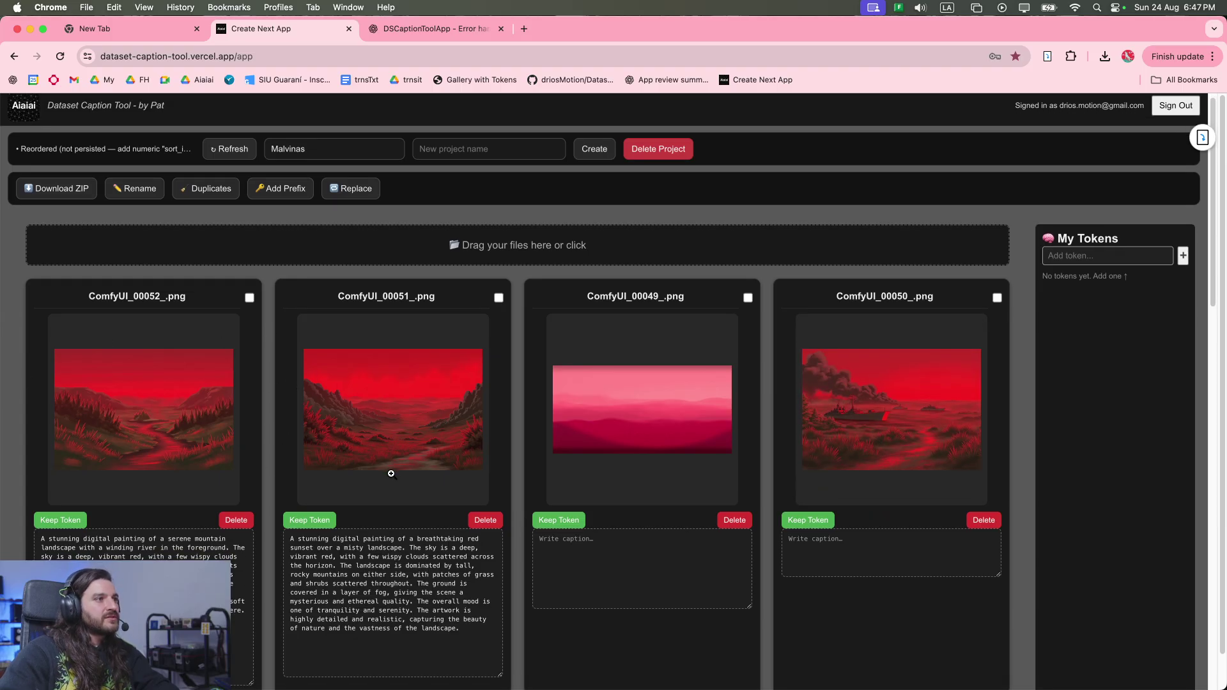
left_click(476, 523)
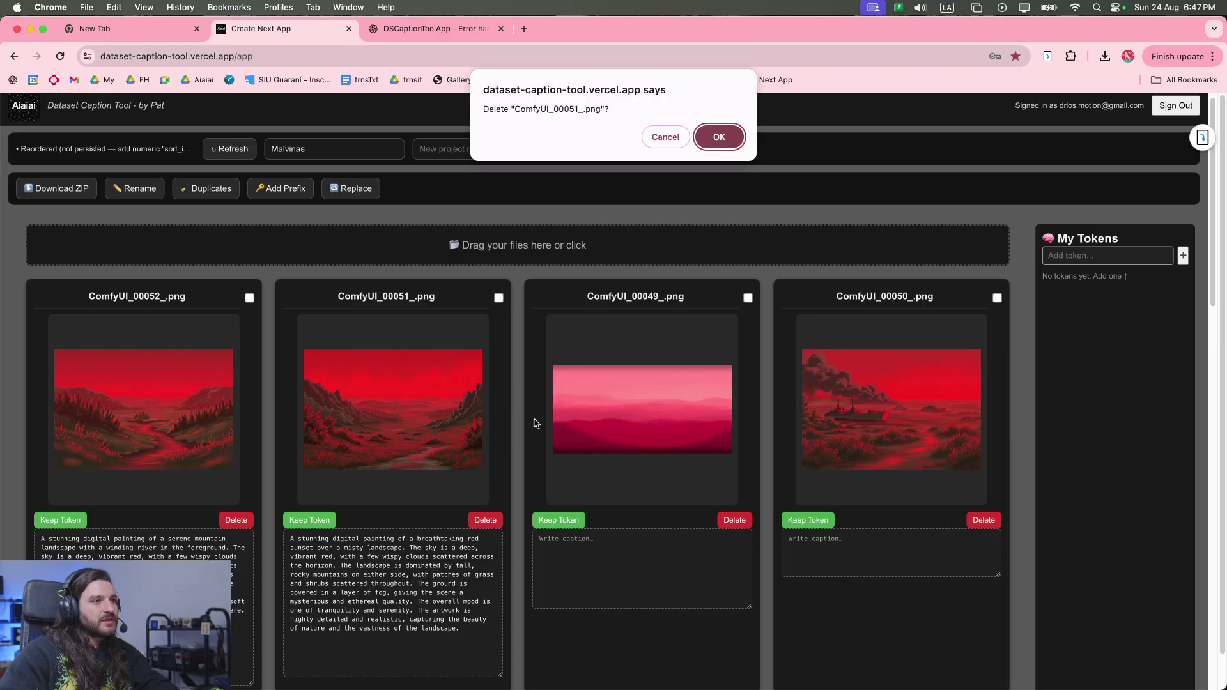
left_click(714, 136)
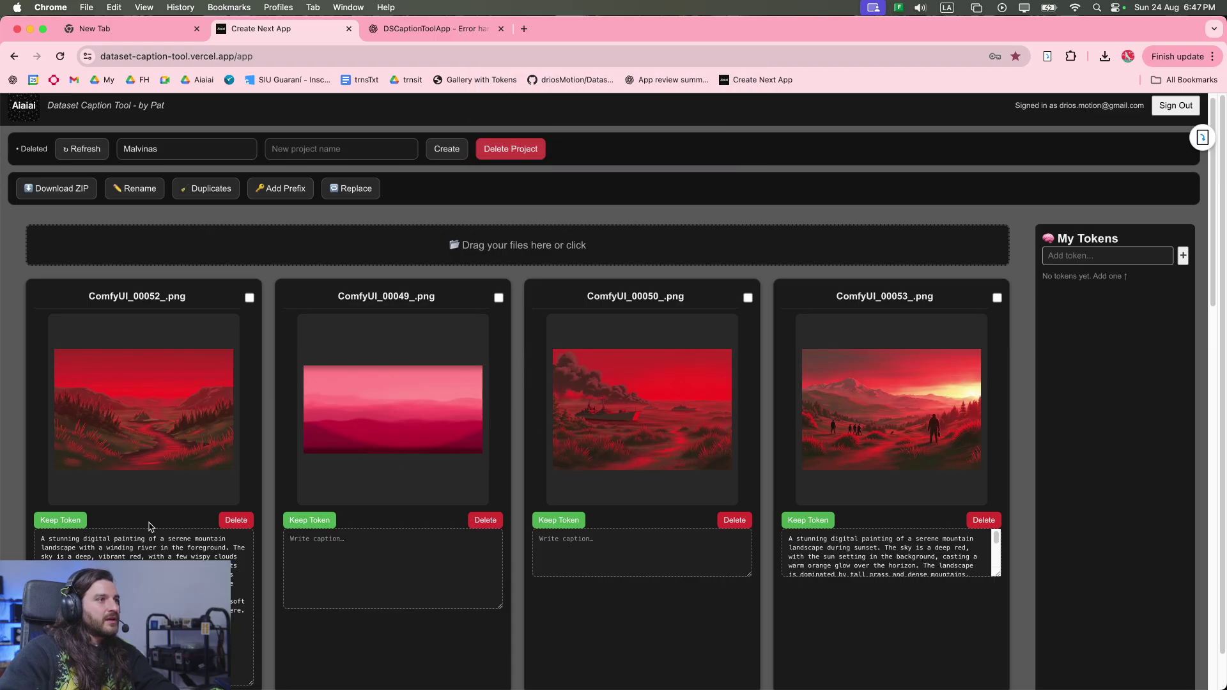
Save the phrase "A stunning digital painting" from ComfyUI_00052_.png's caption as a token.
left_click(119, 556)
scroll(119, 554, "down", 2)
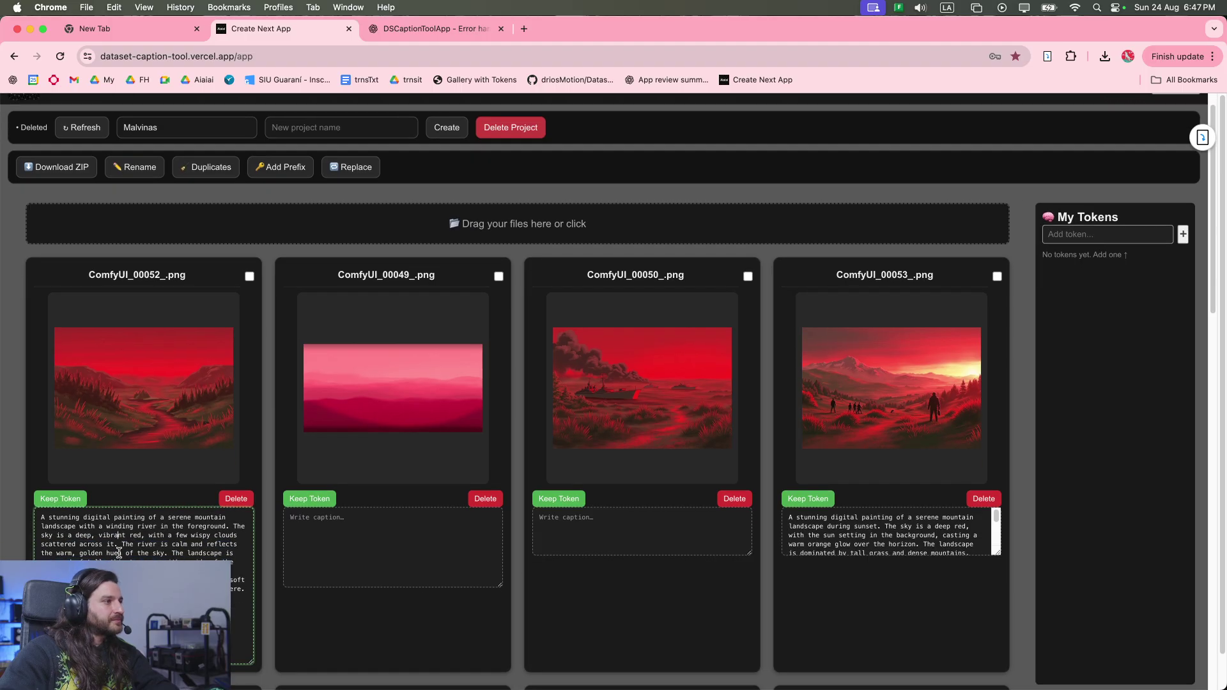
left_click_drag(145, 517, 46, 520)
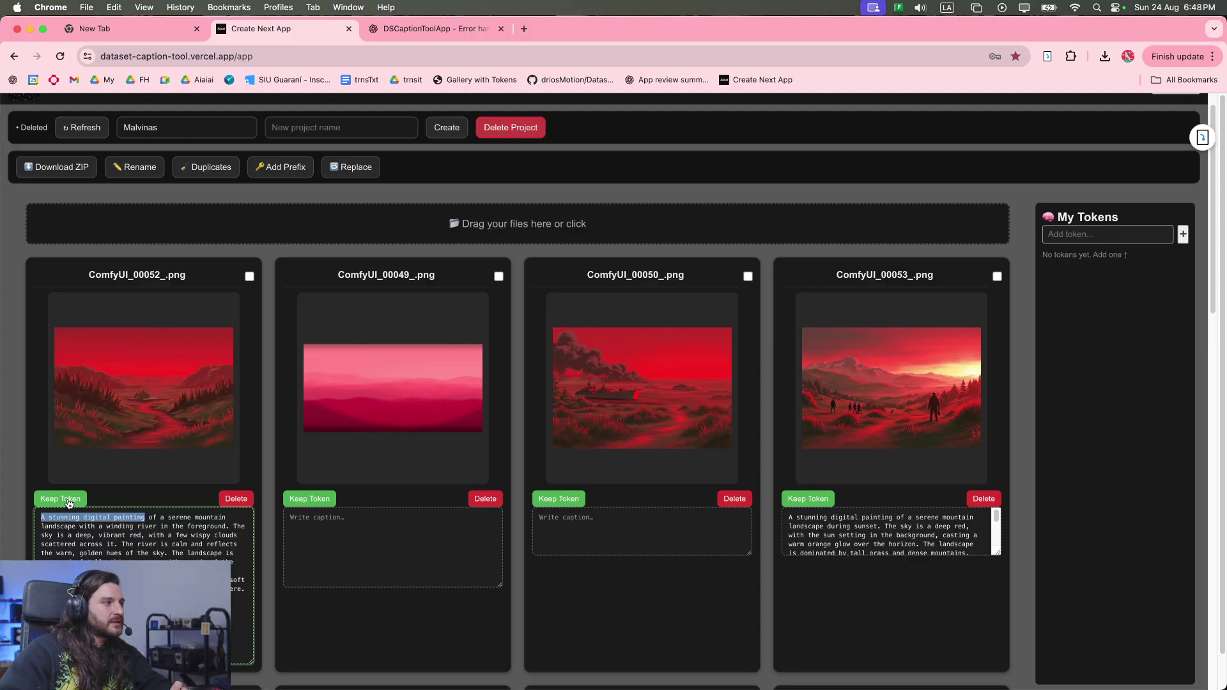
left_click(71, 505)
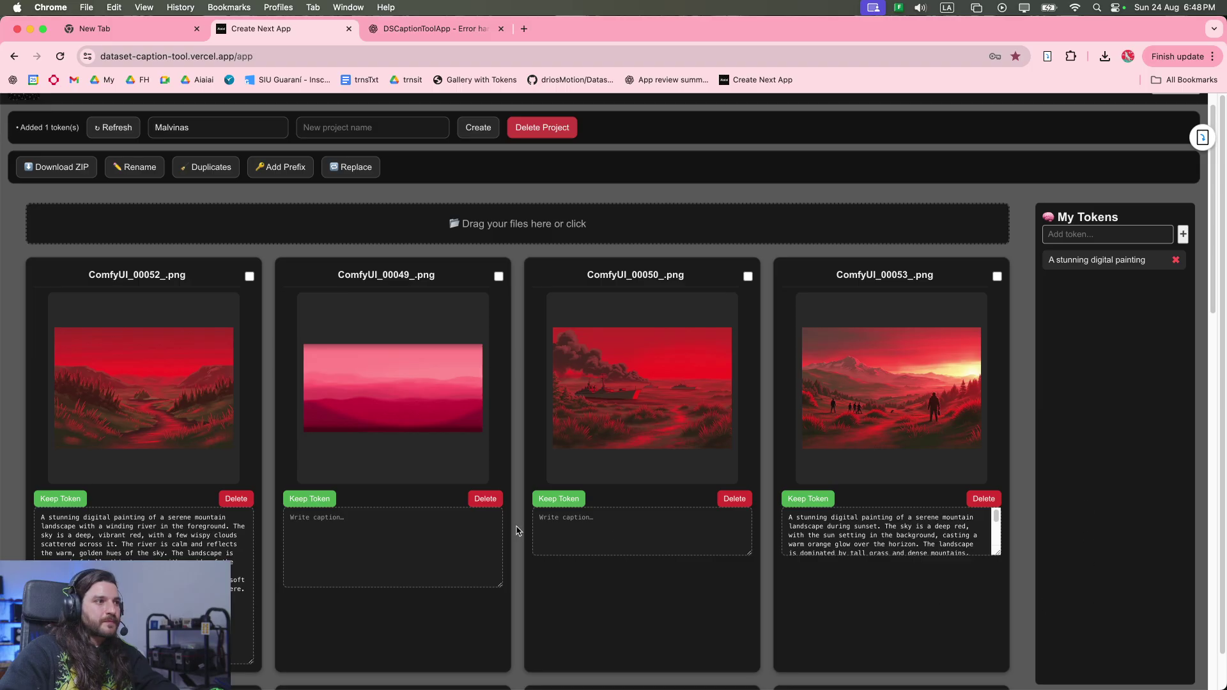
Caption ComfyUI_00049_.png with the token "A stunning digital painting" followed by "of a misty lanscape.".
left_click(414, 523)
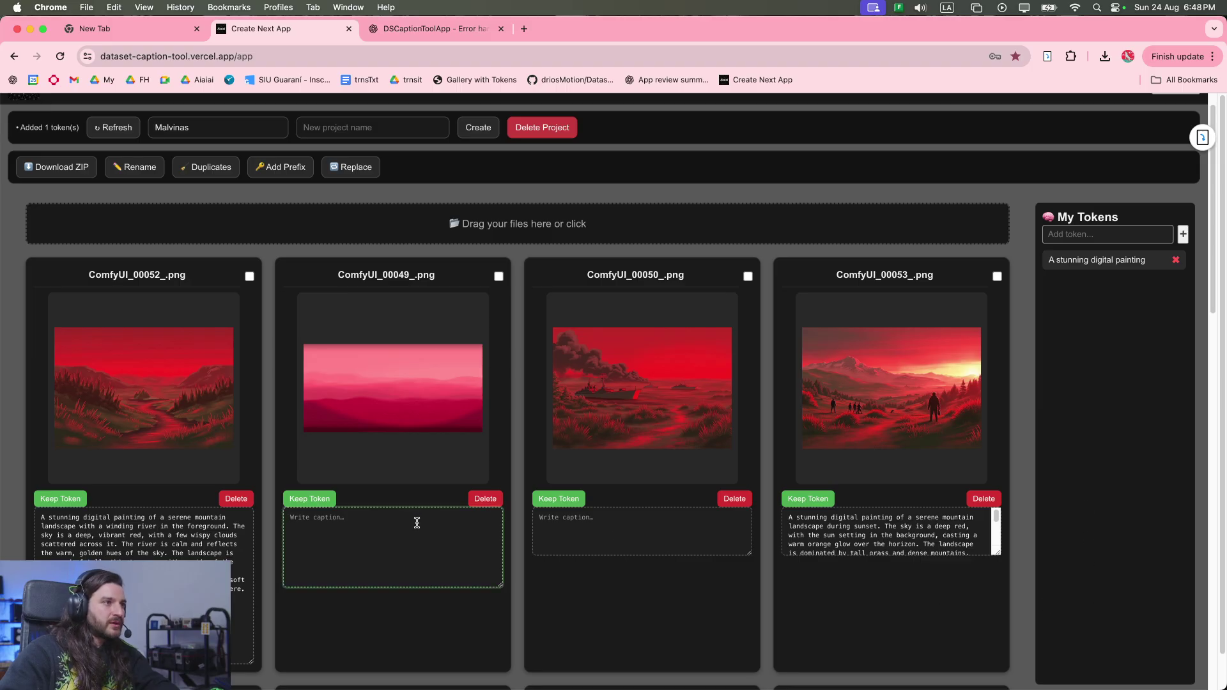
left_click(1074, 264)
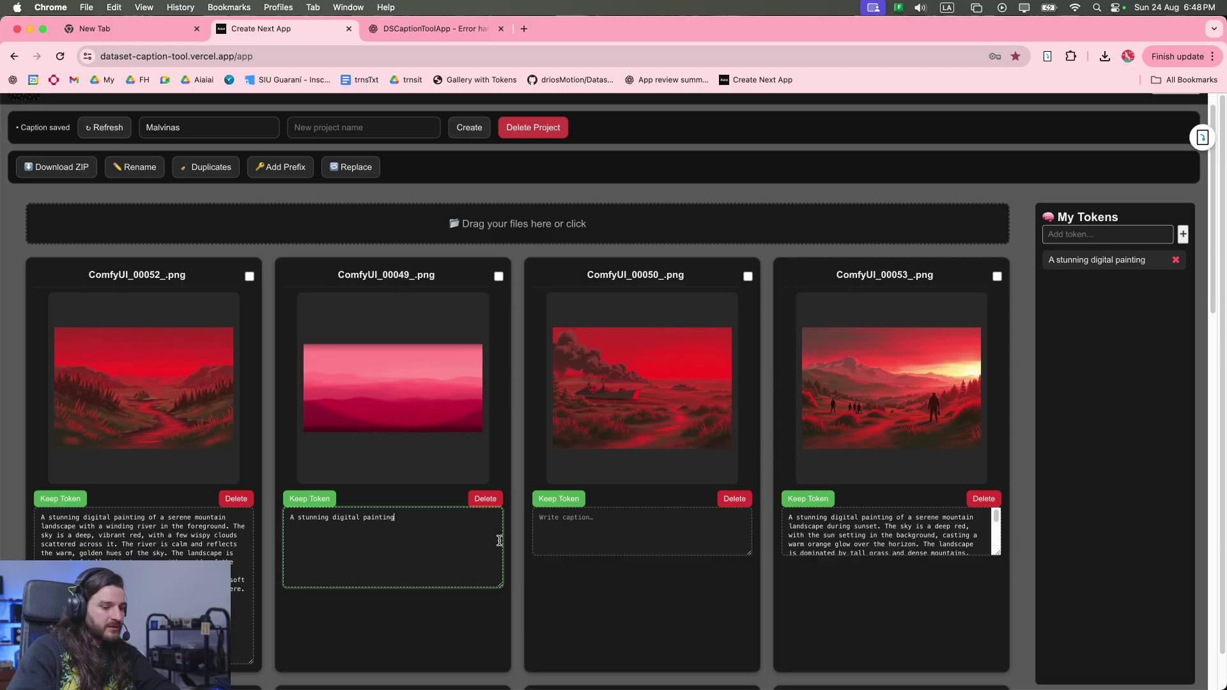
type("of a misty")
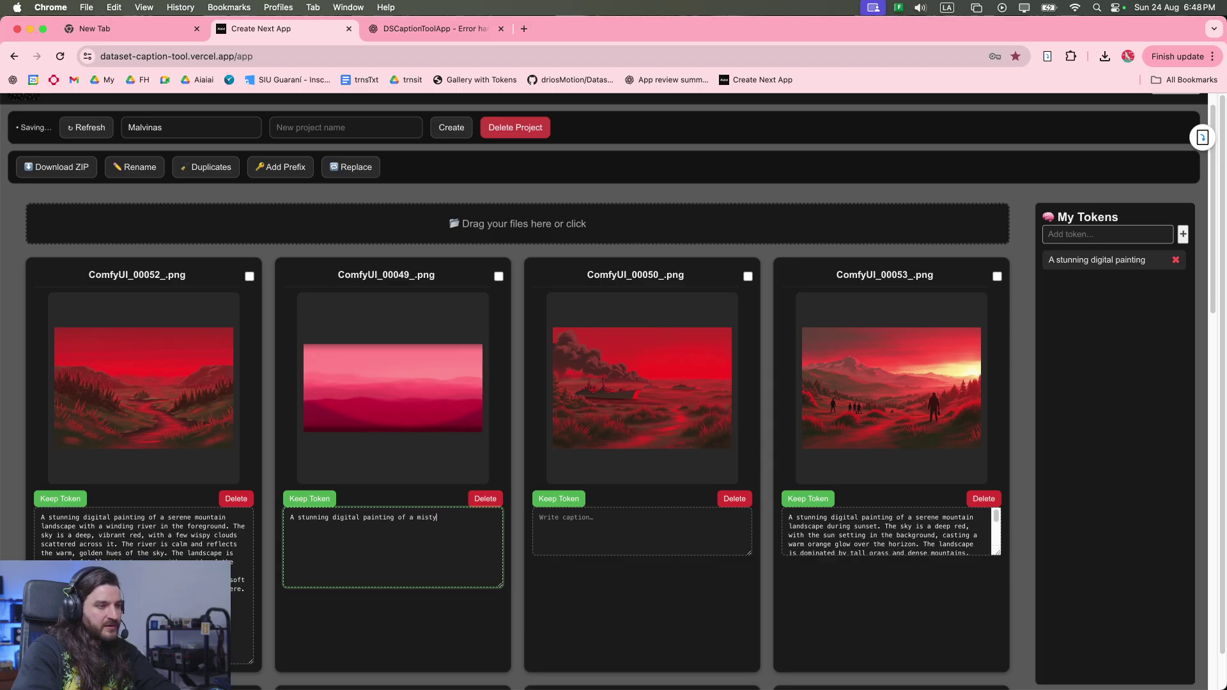
type(" lanscape.")
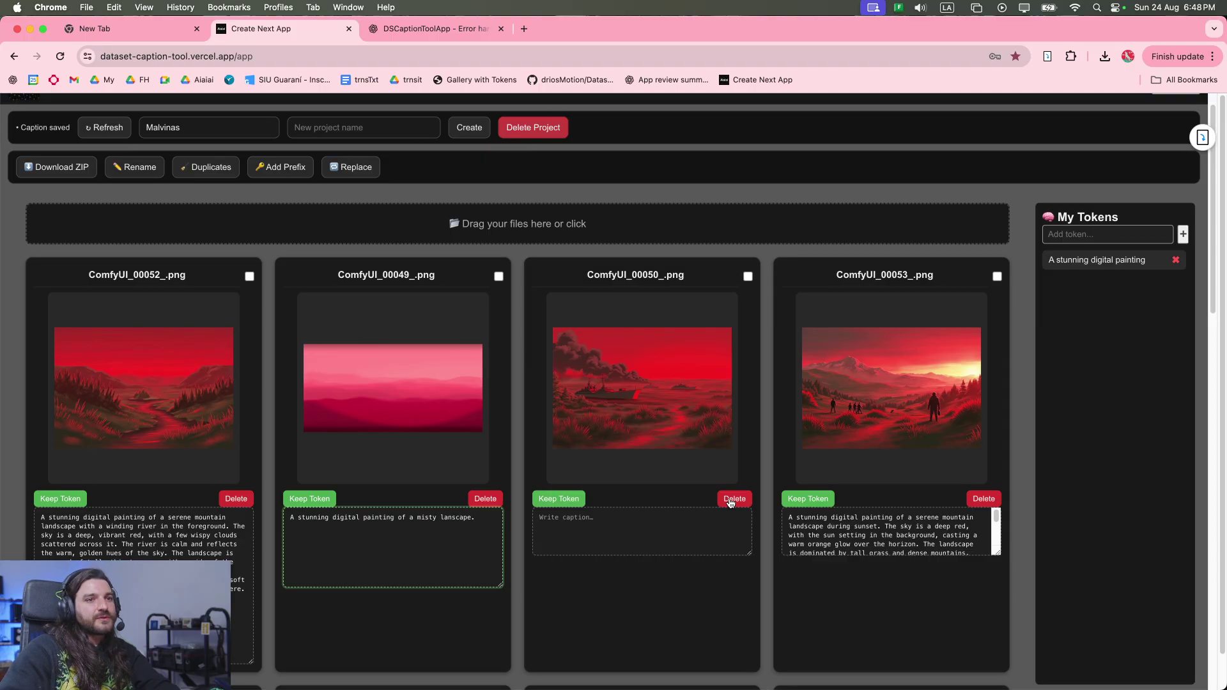
Add the tokens "washed" and "hand painted" to the token list.
left_click(1075, 233)
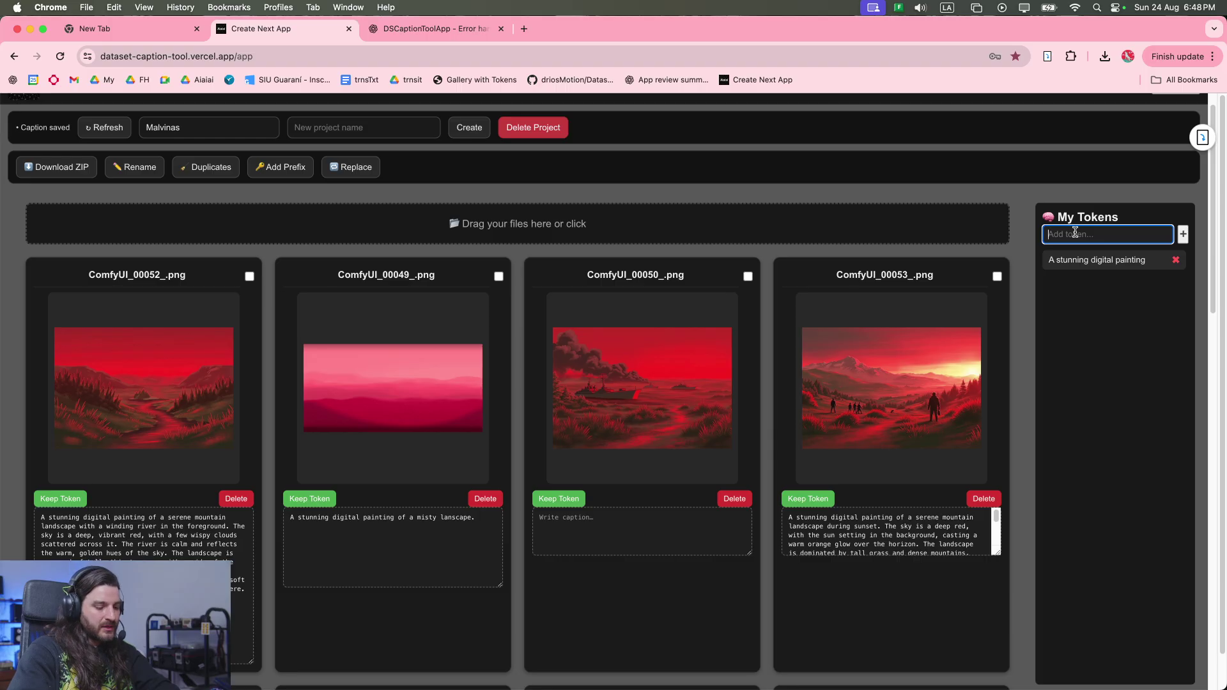
type("washed")
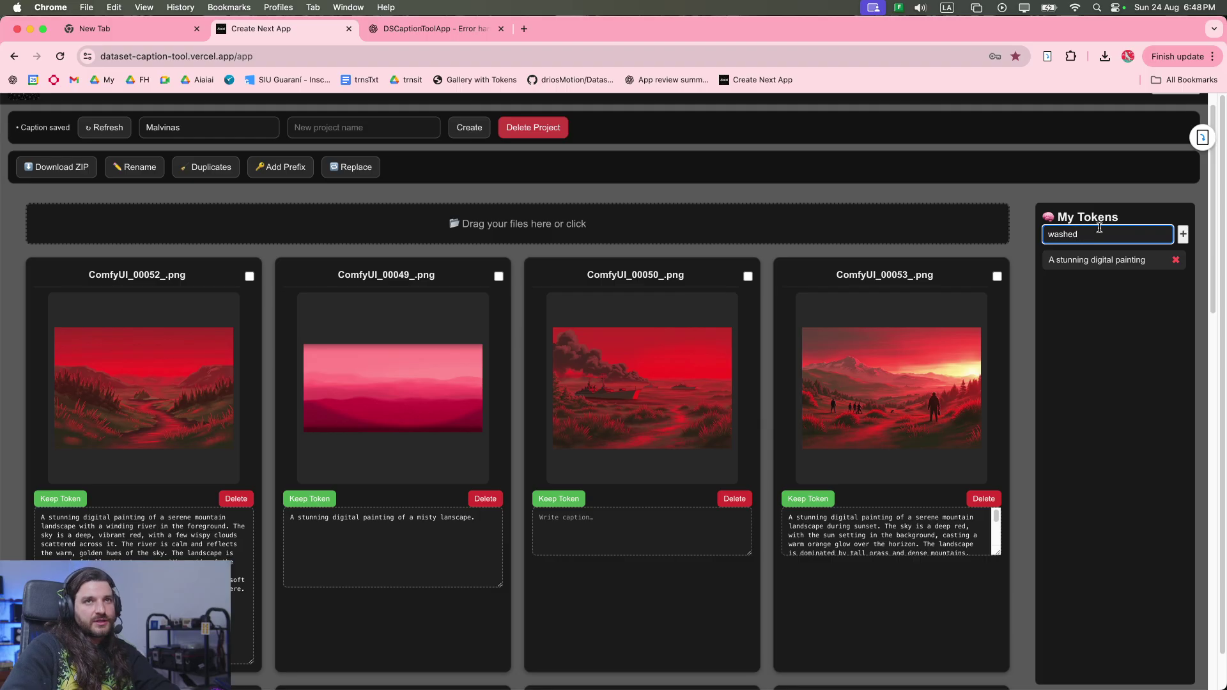
left_click(1183, 234)
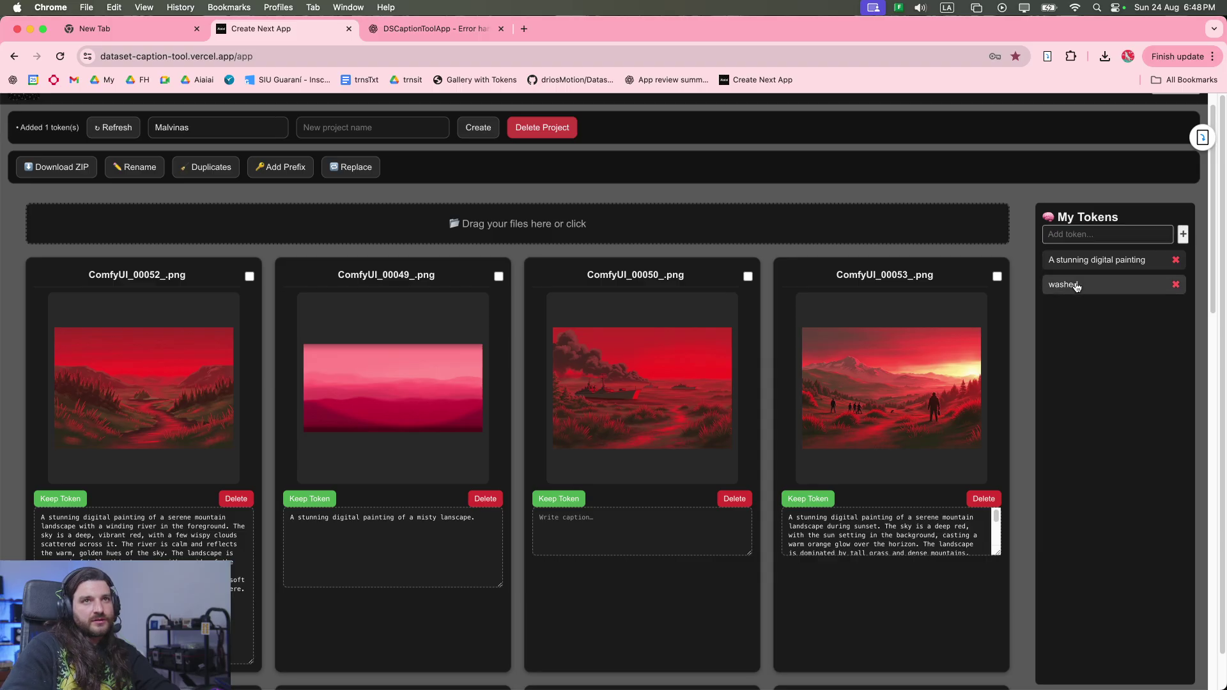
left_click(1087, 235)
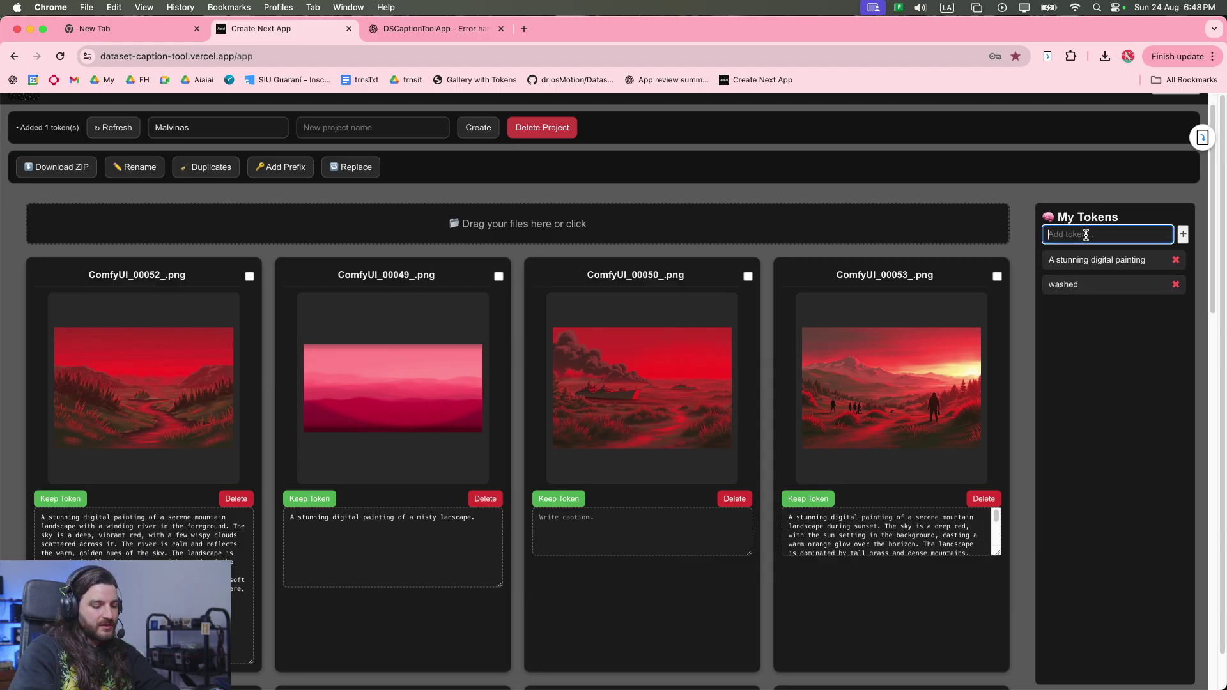
type("ha")
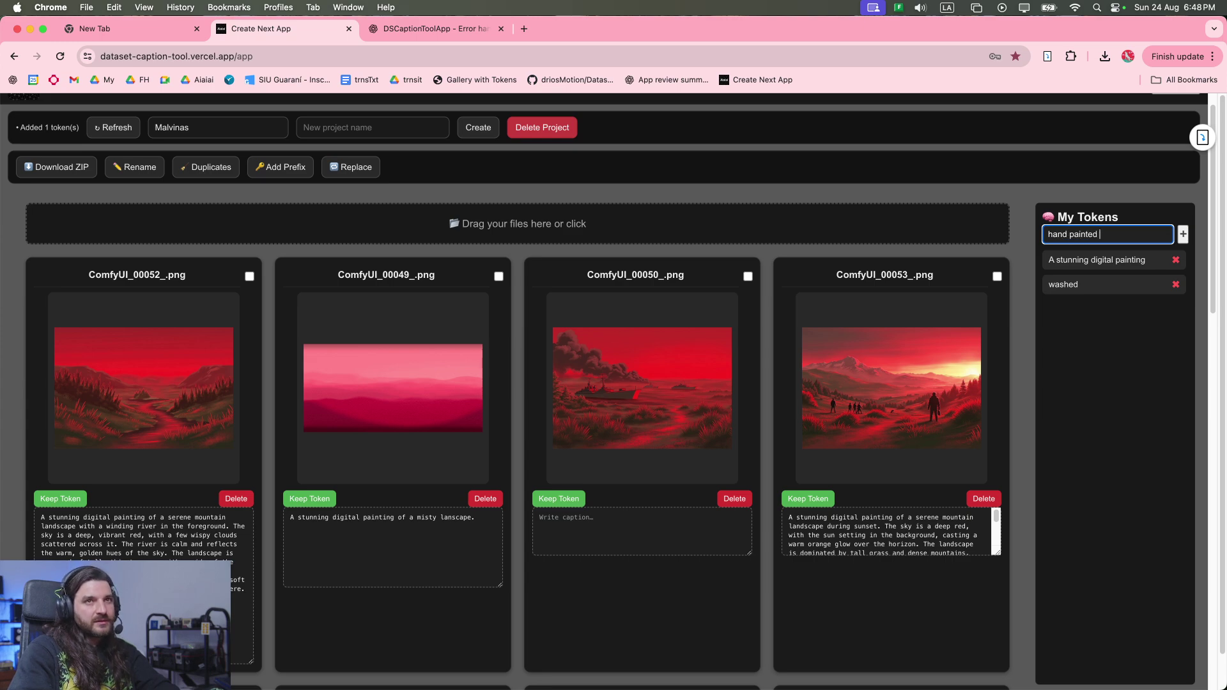
type("nd painted")
left_click(1183, 234)
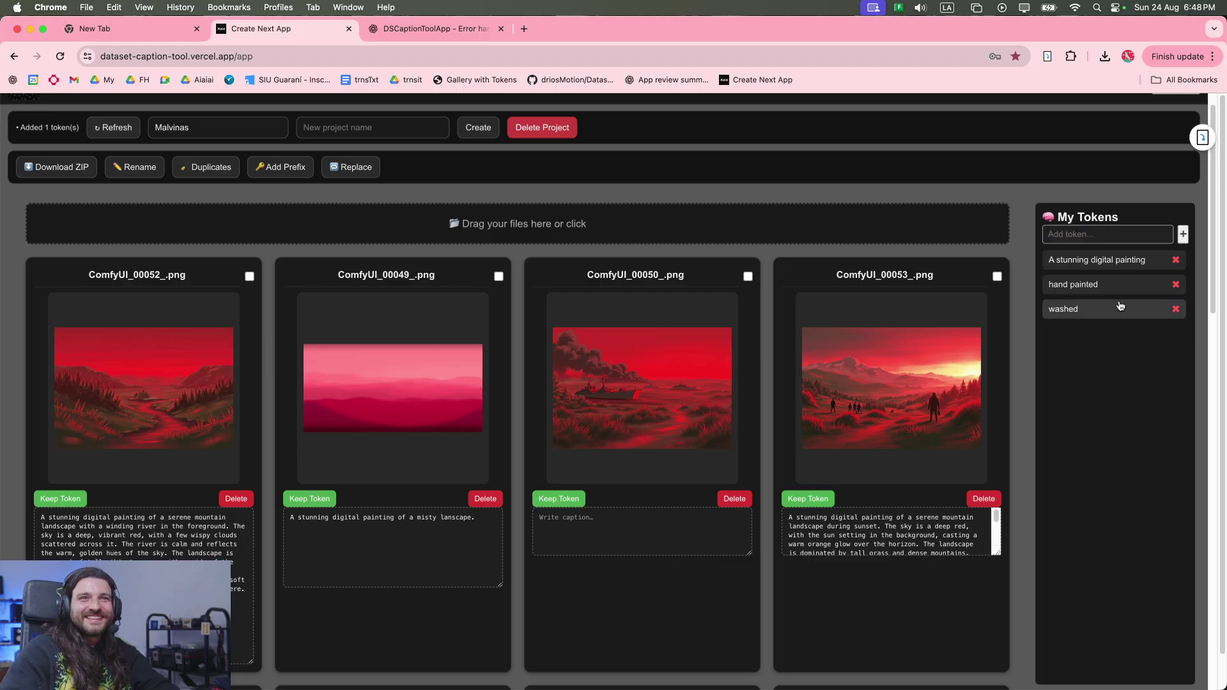
Append the tokens "A stunning digital painting", "hand painted" and "washed" to ComfyUI_00049_.png's caption.
left_click(473, 536)
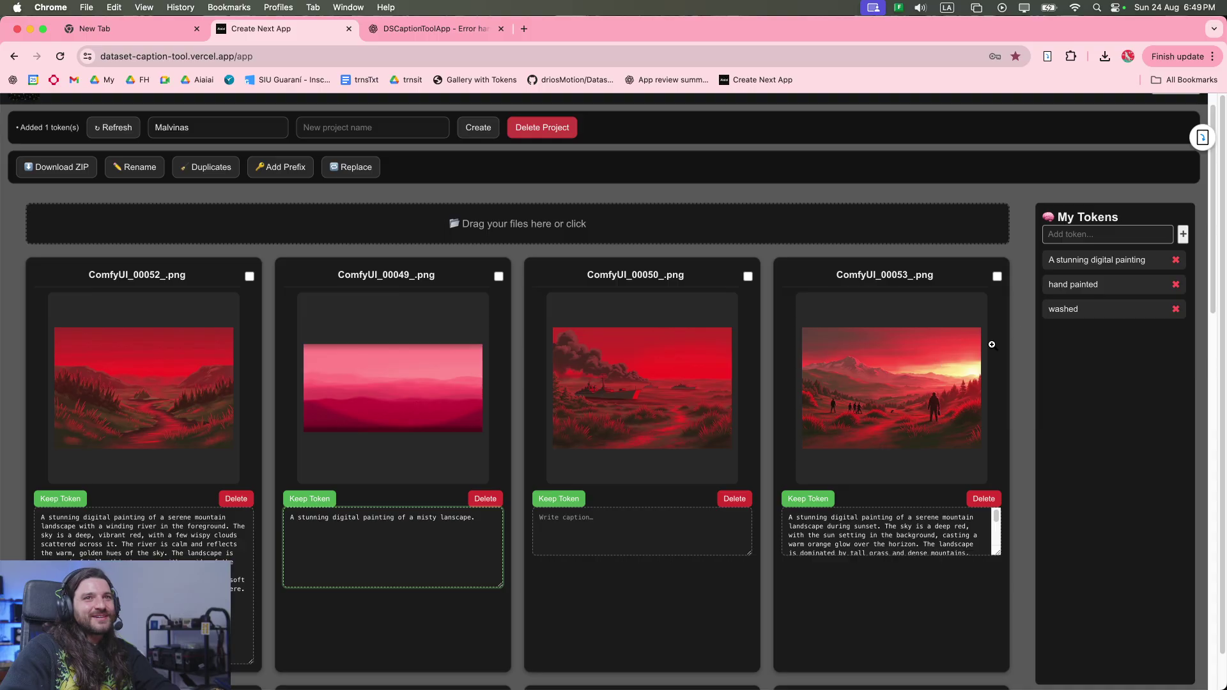
left_click(1075, 266)
left_click(1073, 286)
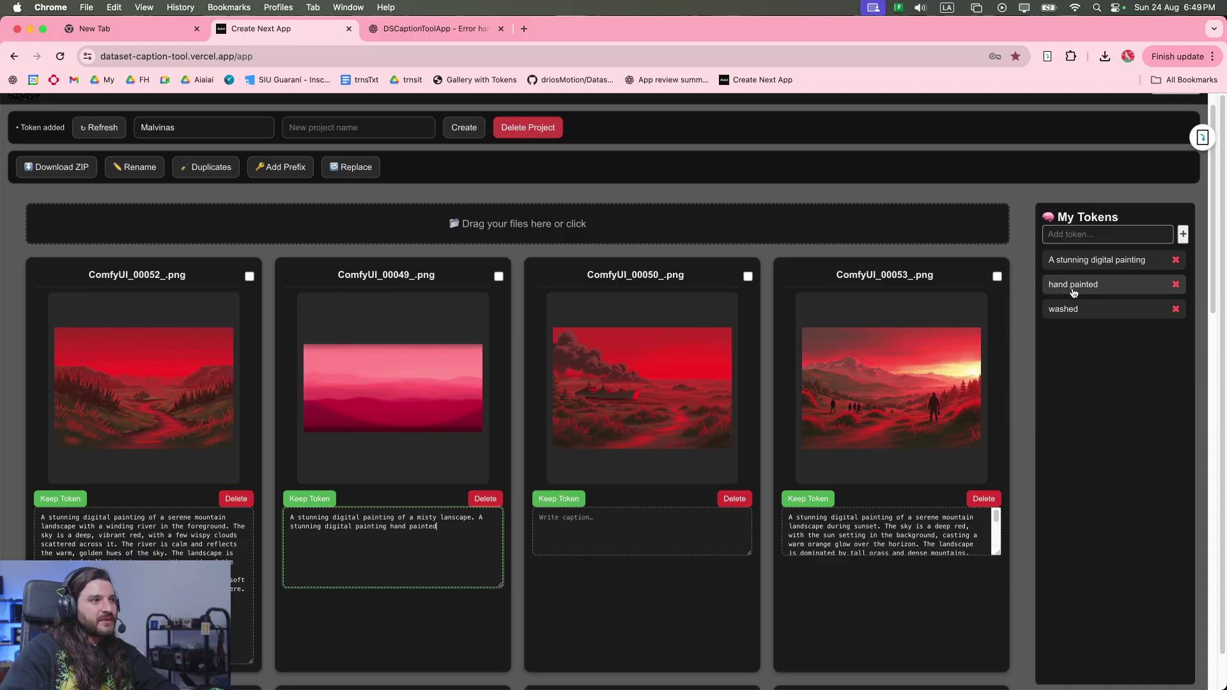
left_click(1071, 310)
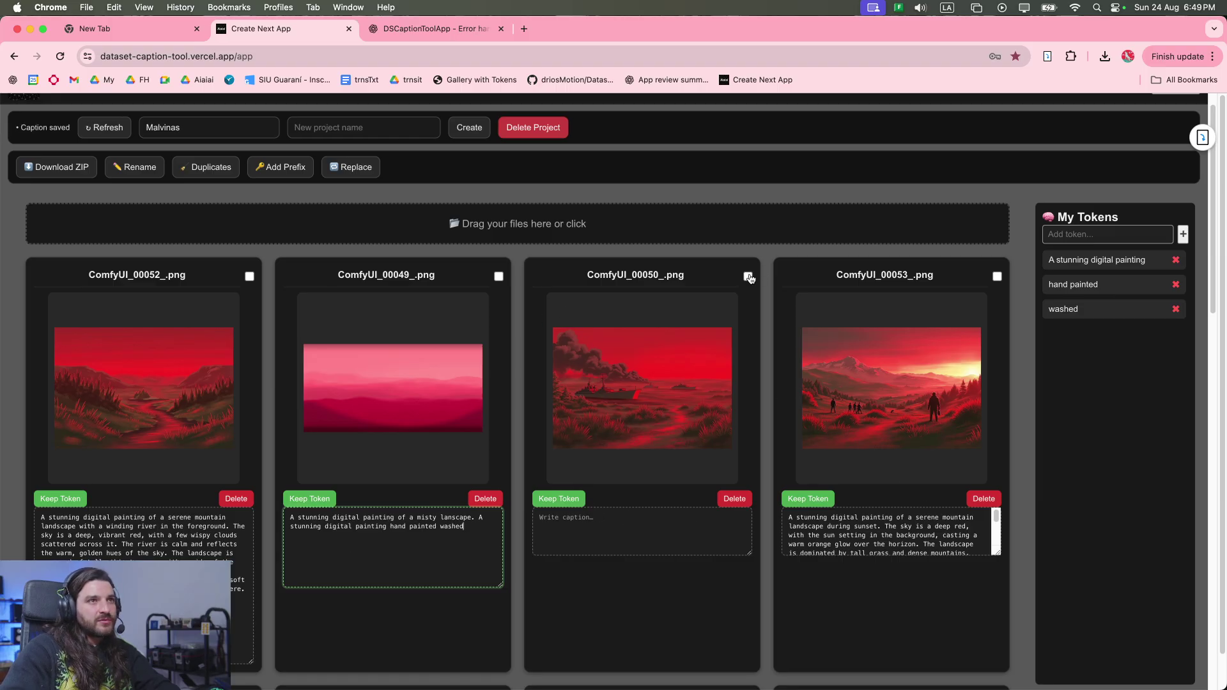
Clear ComfyUI_00053_.png's caption and insert "A stunning digital painting", "hand painted" and "washed" into ComfyUI_00050_.png and ComfyUI_00053_.png together as selected cards.
triple_click(900, 527)
key("BackSpace")
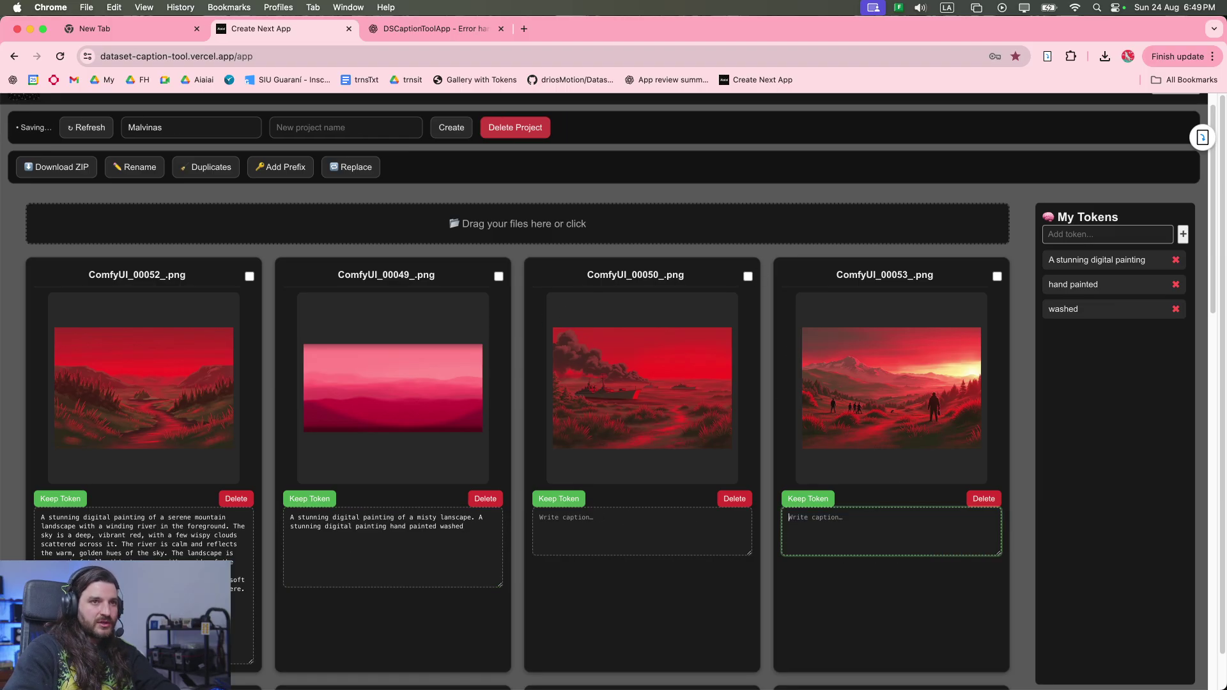
left_click(749, 277)
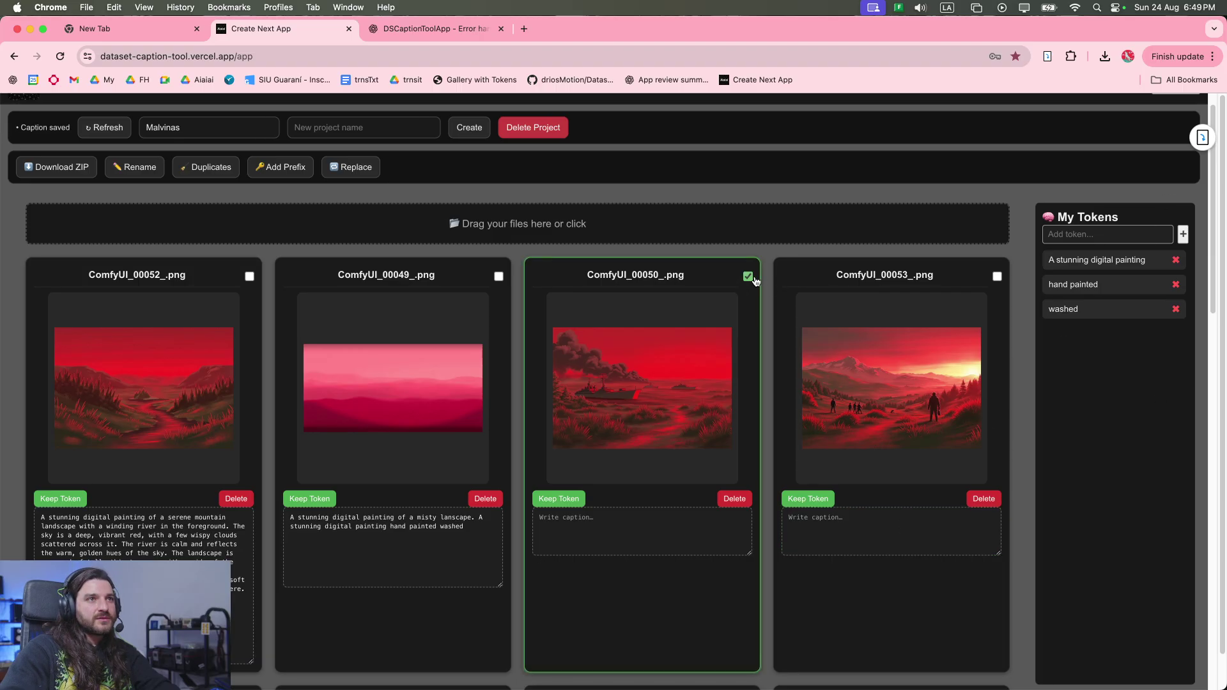
left_click(997, 276)
left_click(1080, 262)
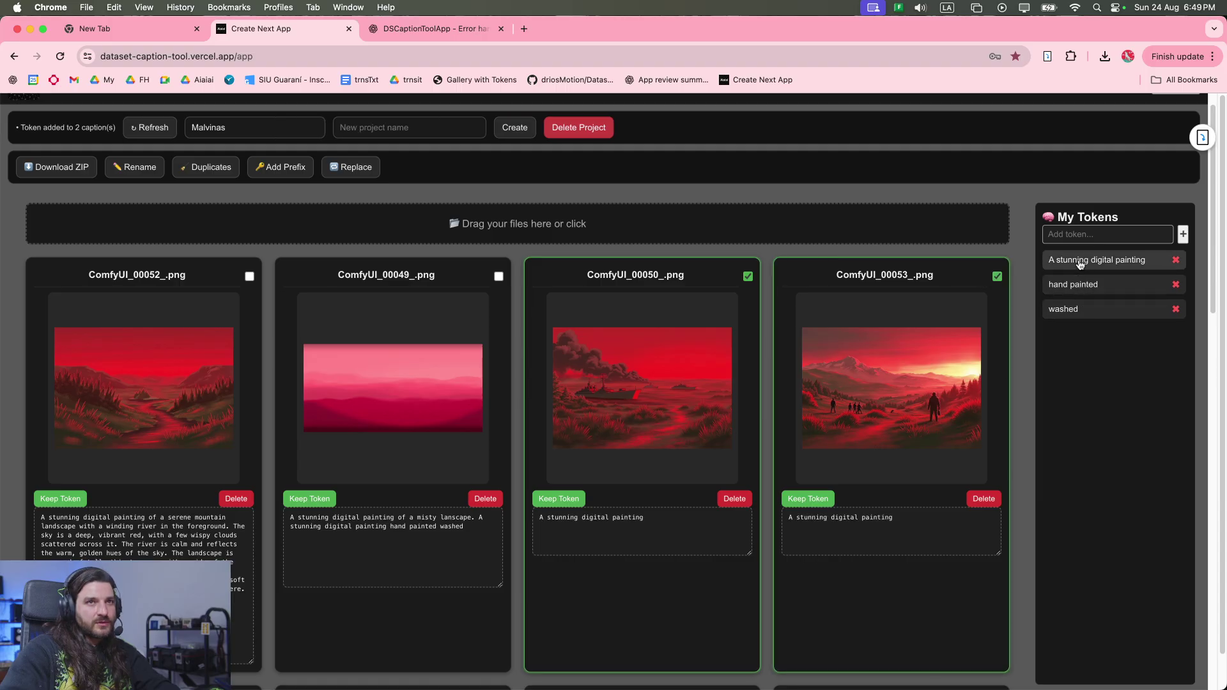
left_click(1077, 285)
left_click(1072, 311)
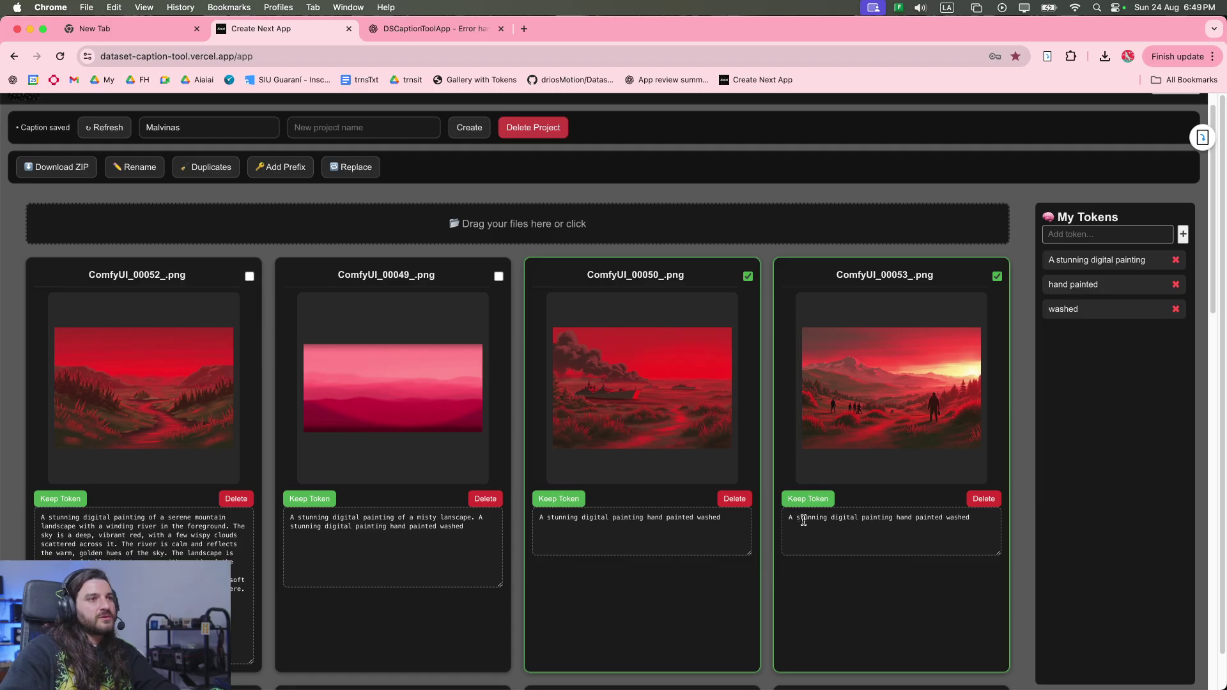
Add the comma-separated tokens "high quality", "4k" and "rad teonnes" to the token list in one entry.
left_click(1065, 233)
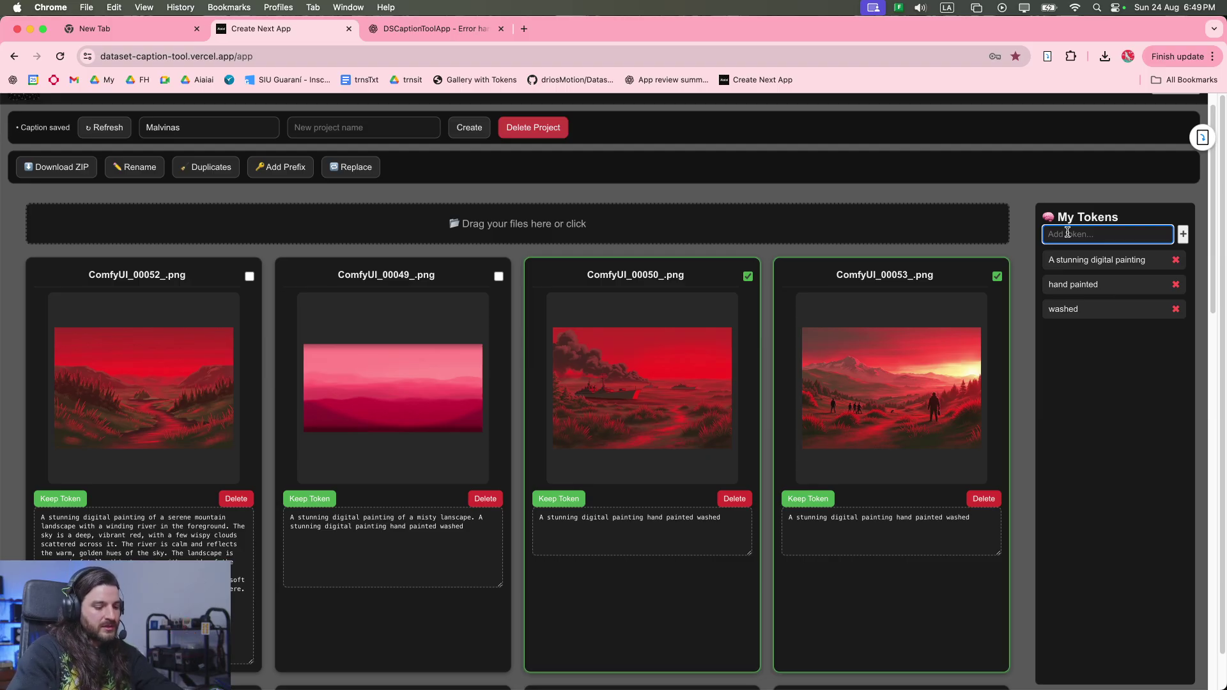
type("high quality, 4k, rad teonnes,")
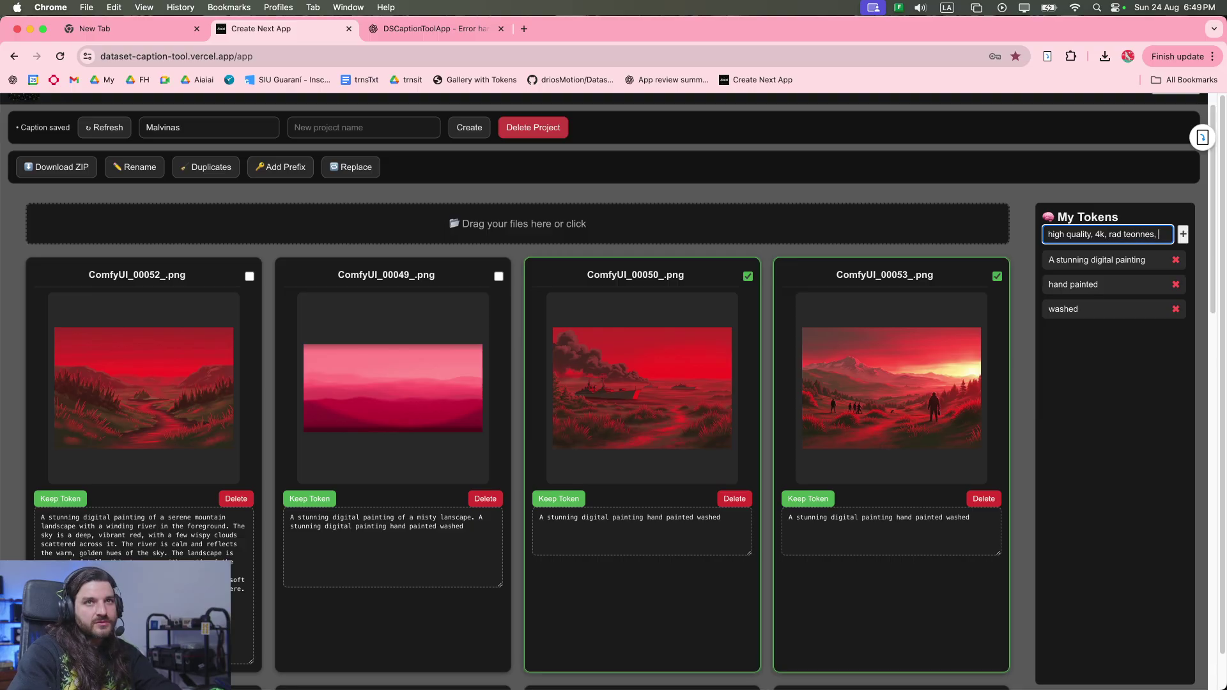
key("BackSpace")
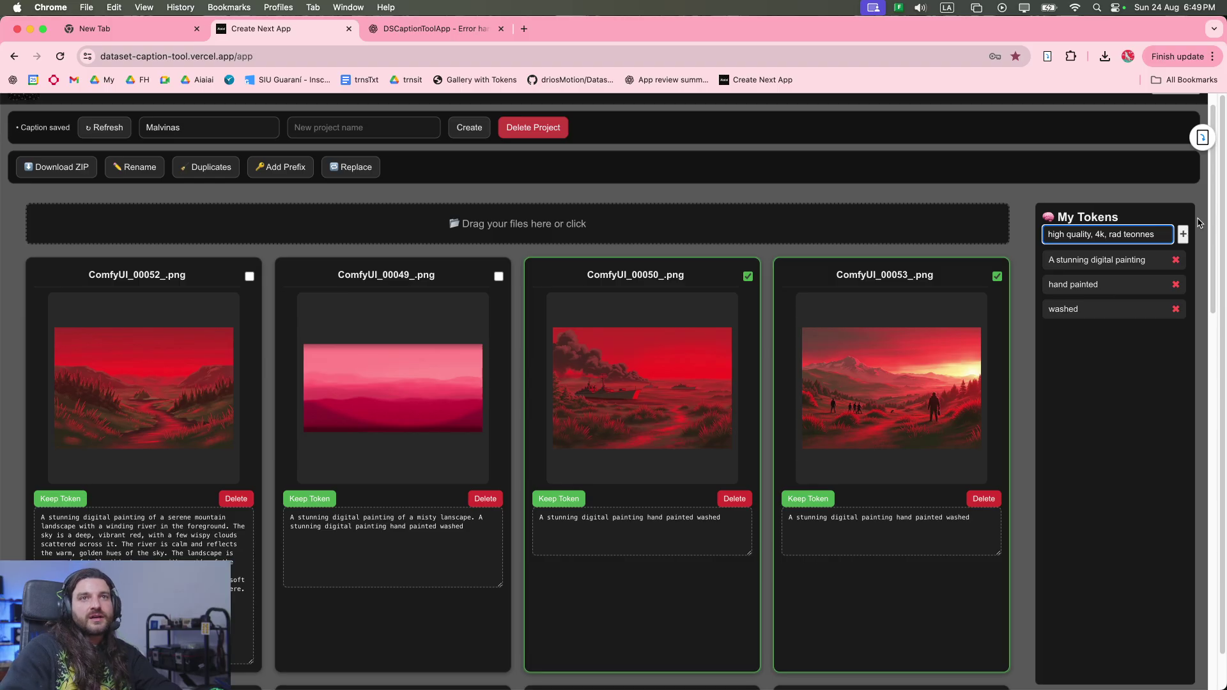
left_click(1184, 235)
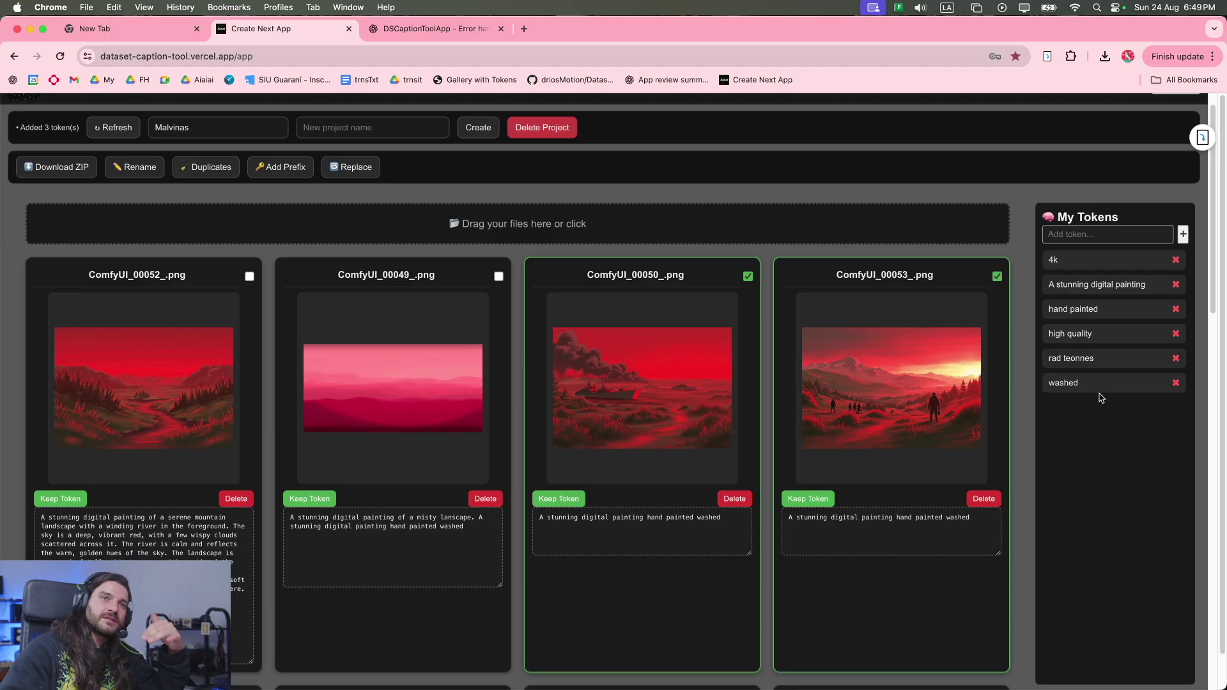
Rename all the project's images with the base name MalvinasLora.v001.
scroll(651, 372, "down", 5)
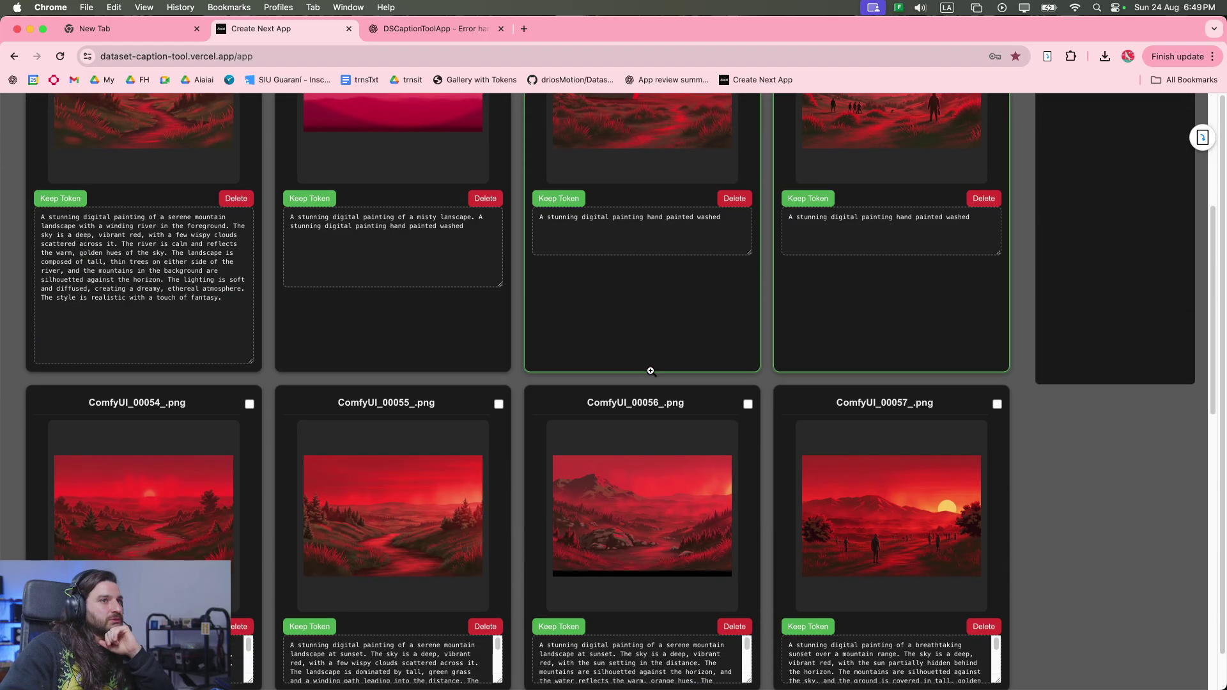
scroll(651, 372, "up", 4)
scroll(646, 286, "up", 2)
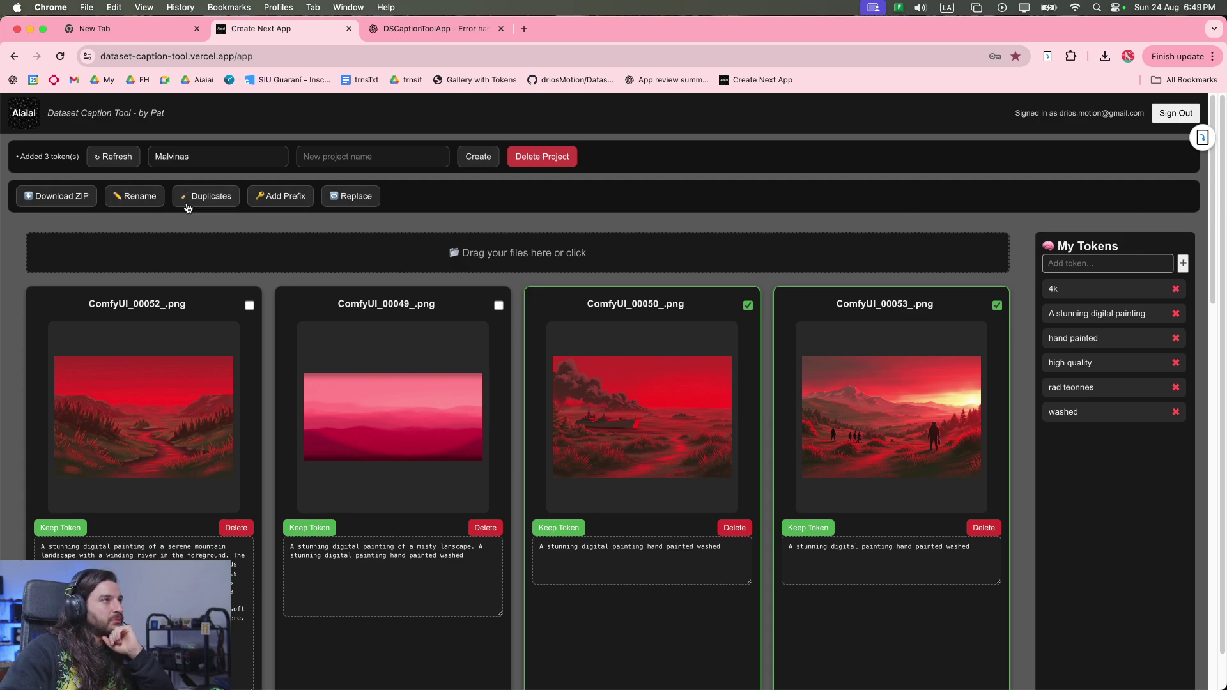
left_click(141, 202)
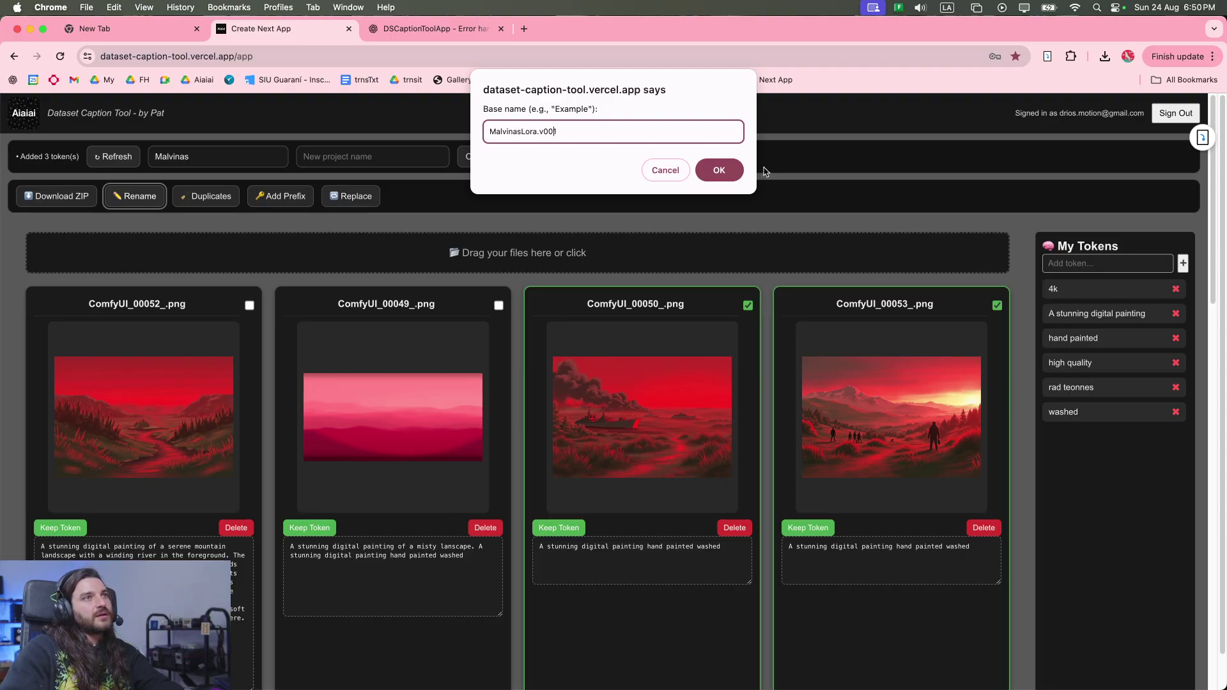
left_click(719, 170)
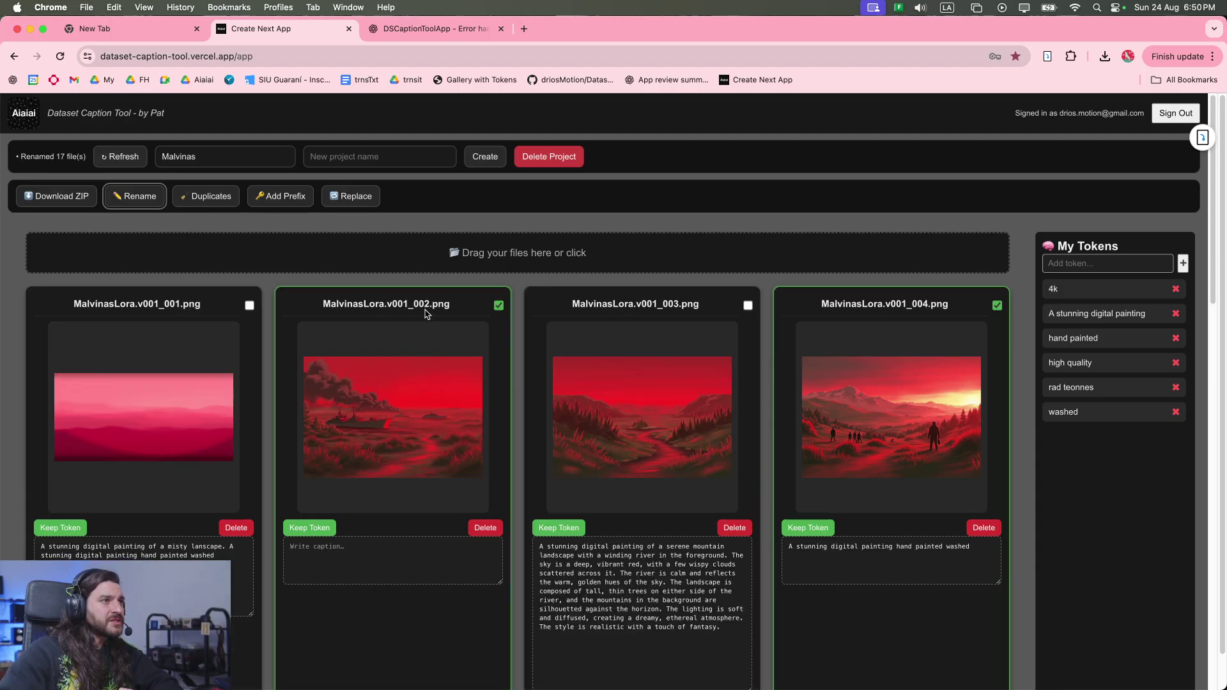
left_click_drag(403, 304, 397, 312)
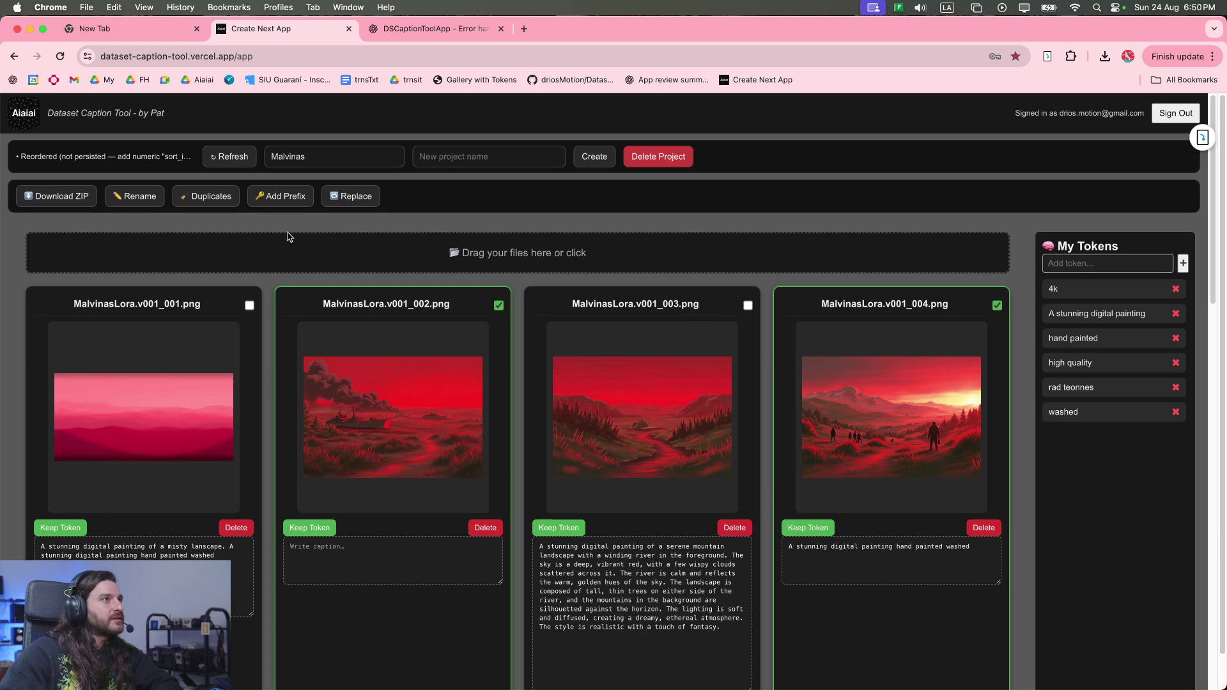
left_click(212, 198)
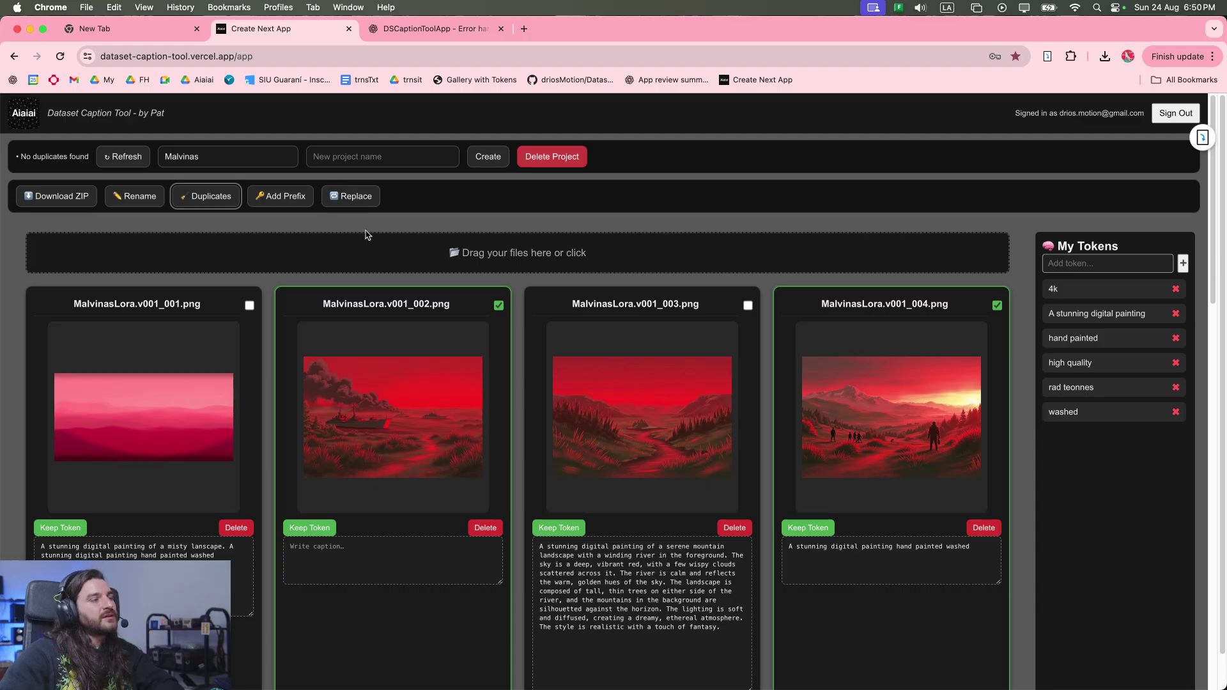
left_click(295, 203)
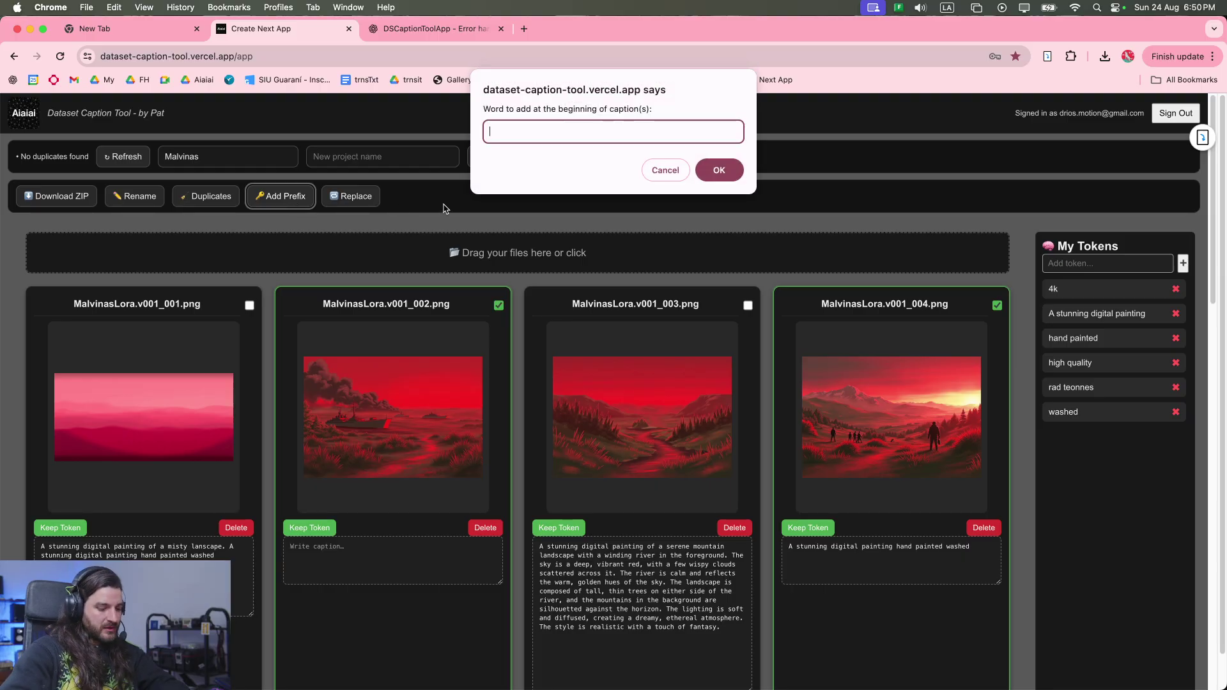
type("@MalvinasLora")
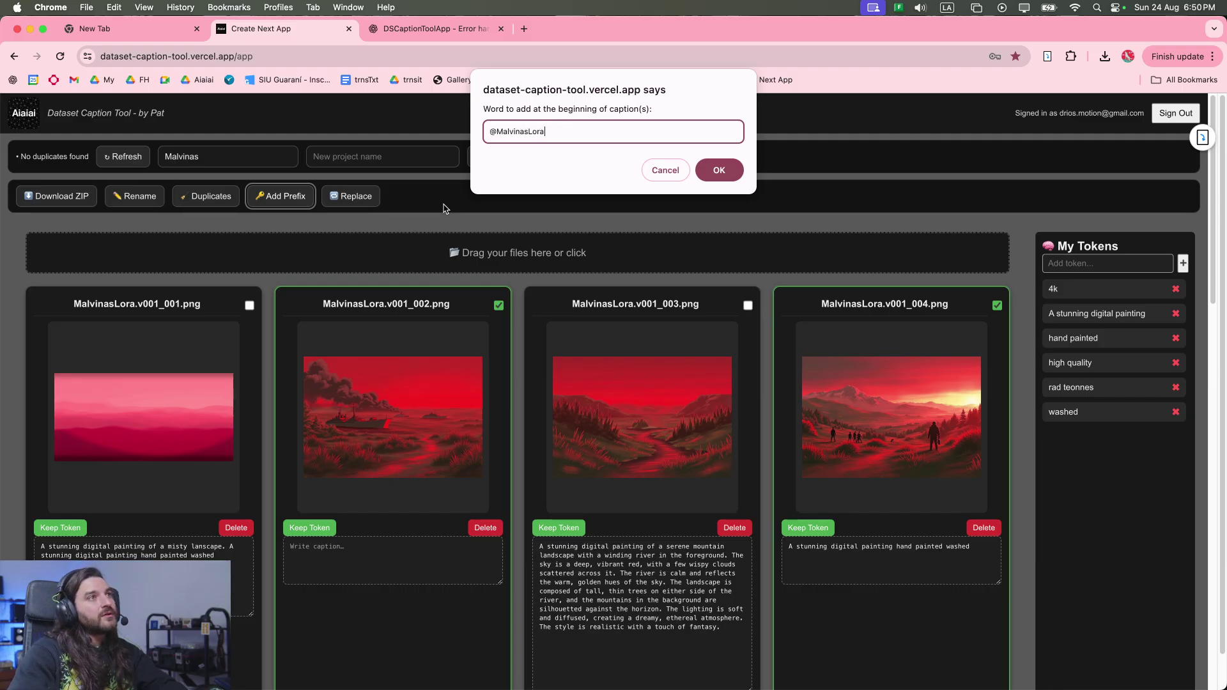
left_click(701, 172)
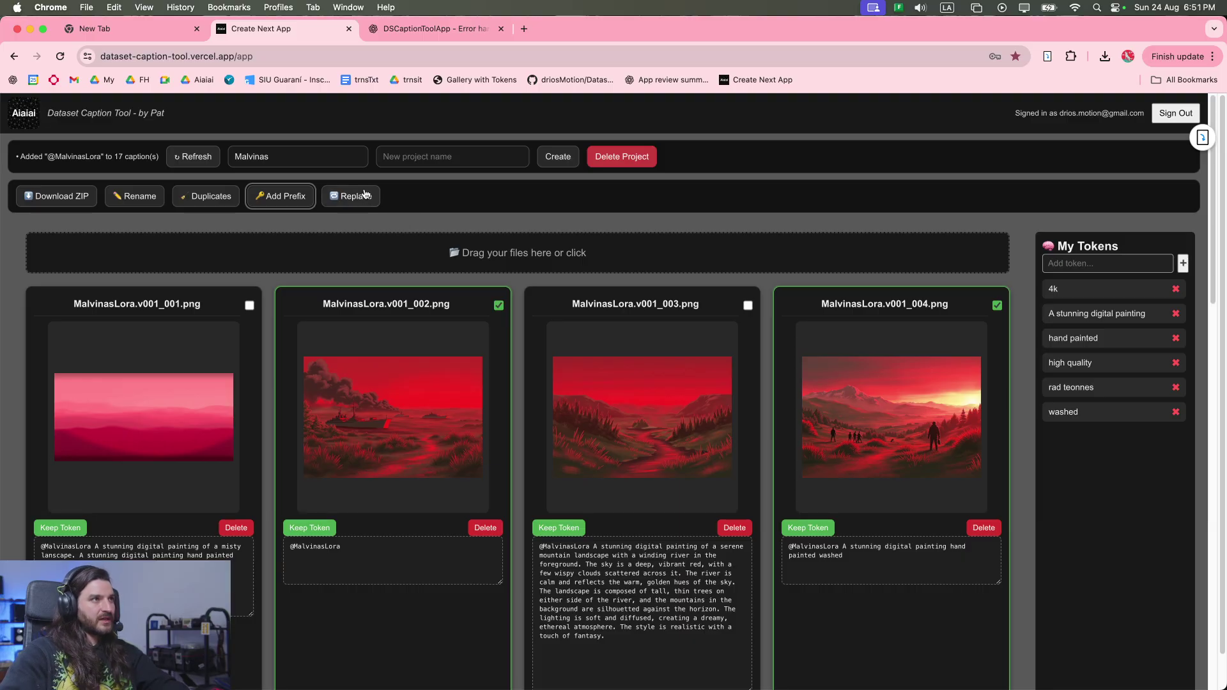
Replace the text "MalvinasLora" with "malvinasLorav001" in all of the project's captions.
double_click(321, 548)
key("super+c")
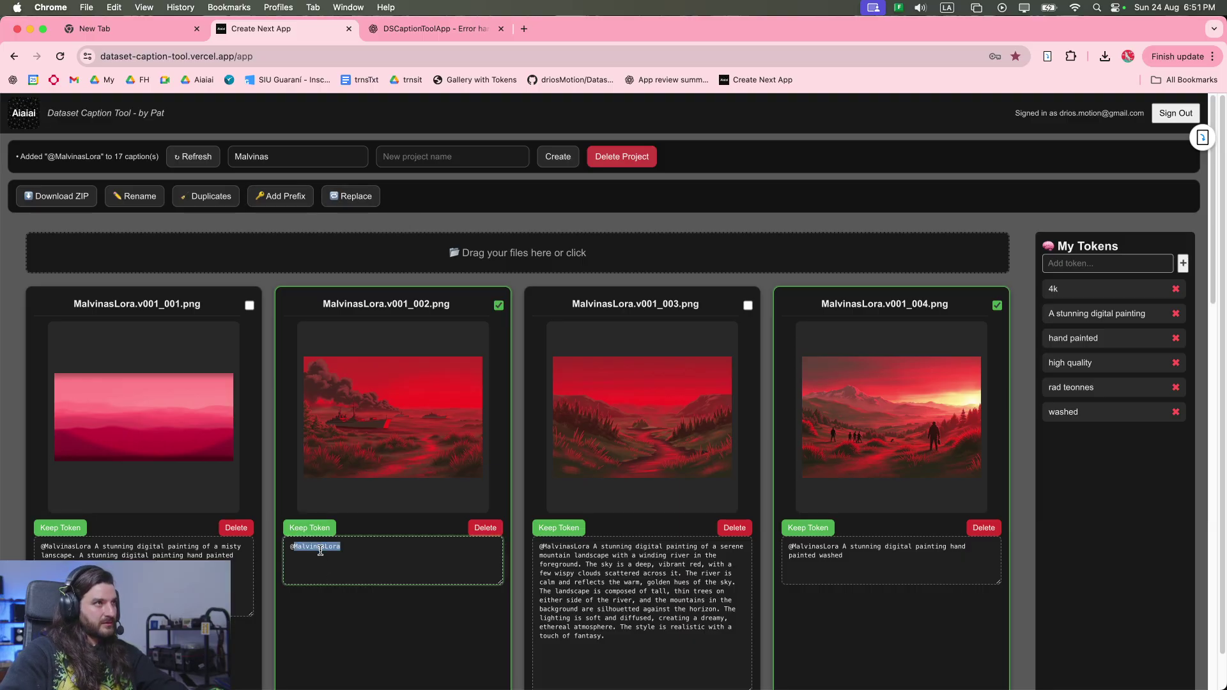
left_click(358, 199)
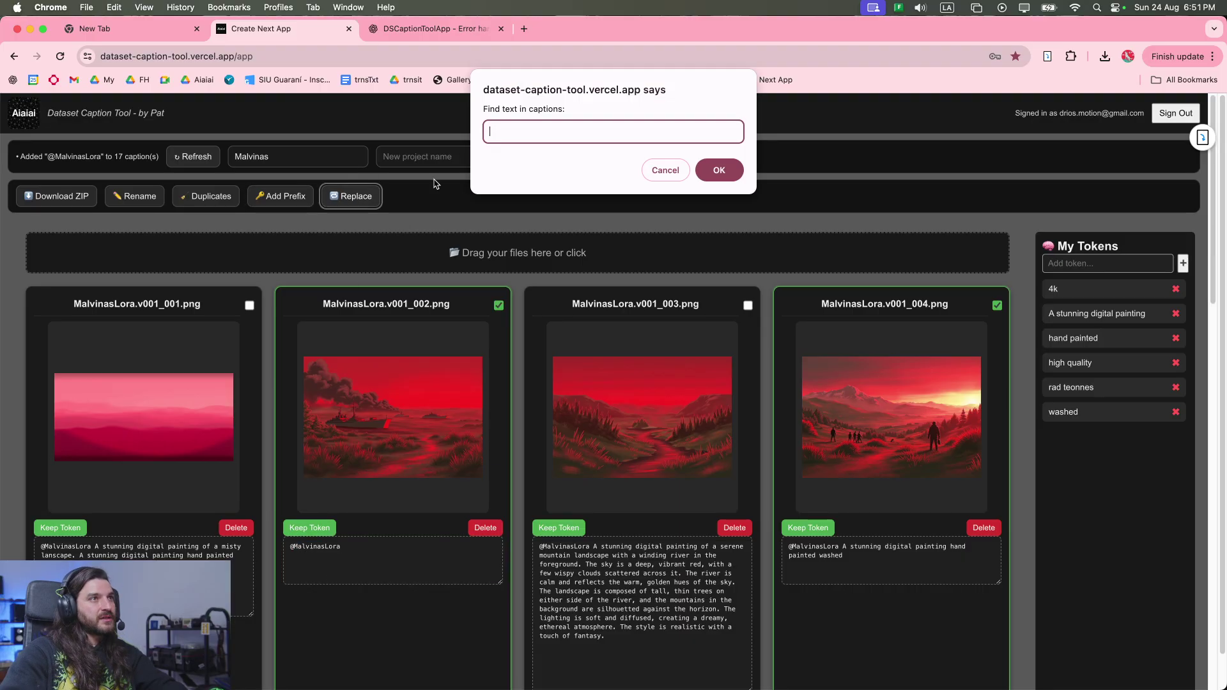
key("super+v")
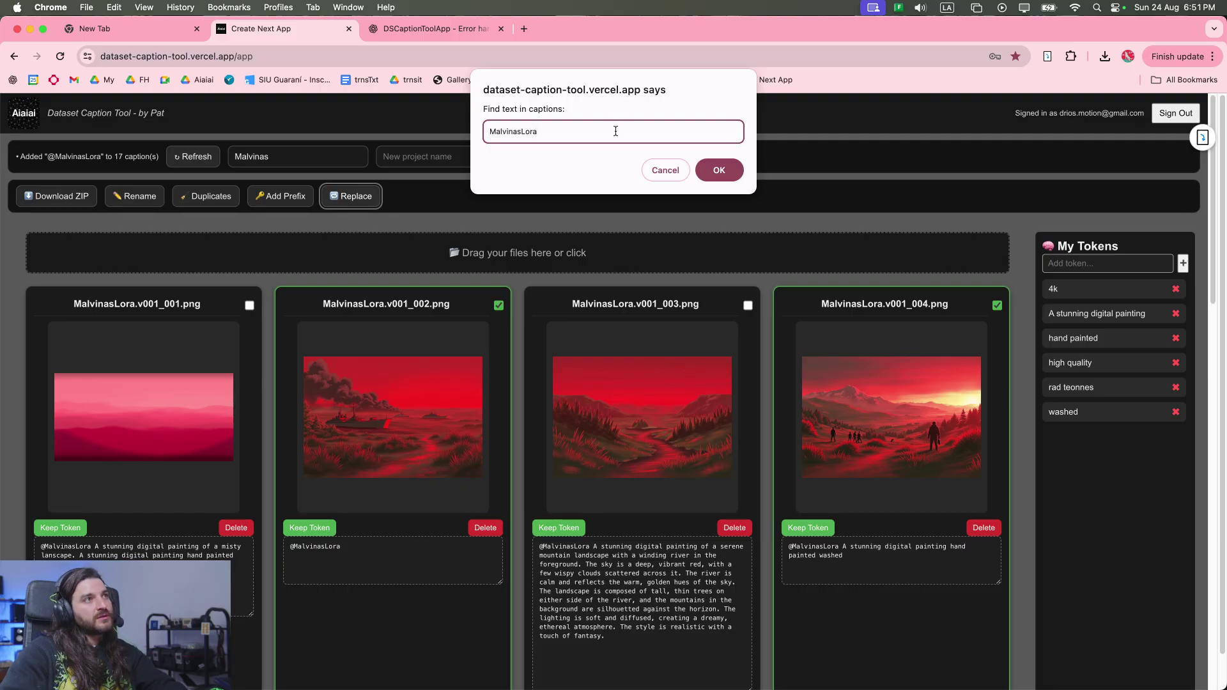
key("Return")
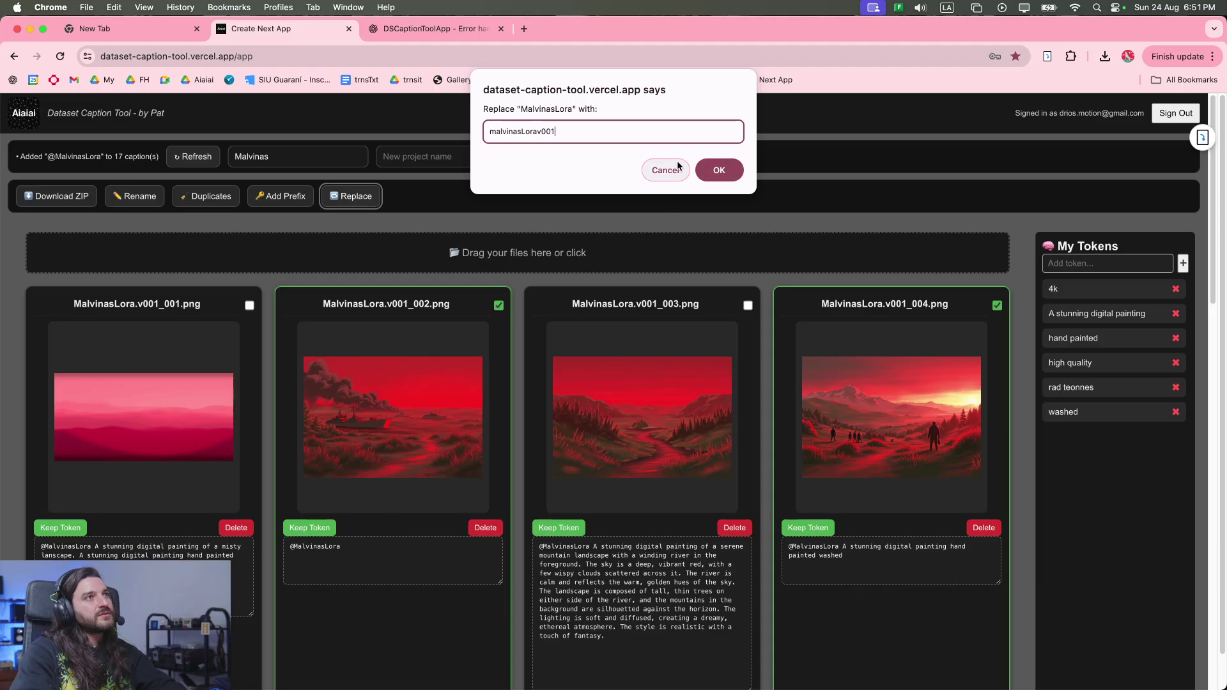
key("Return")
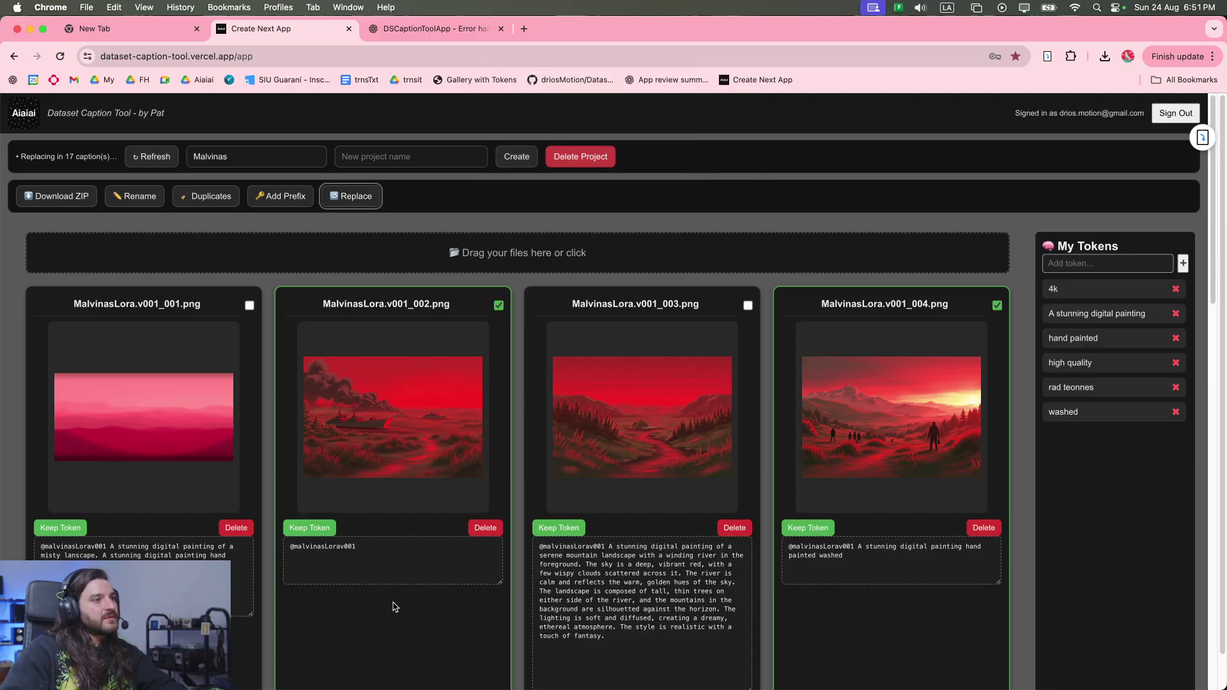
left_click_drag(368, 553, 300, 555)
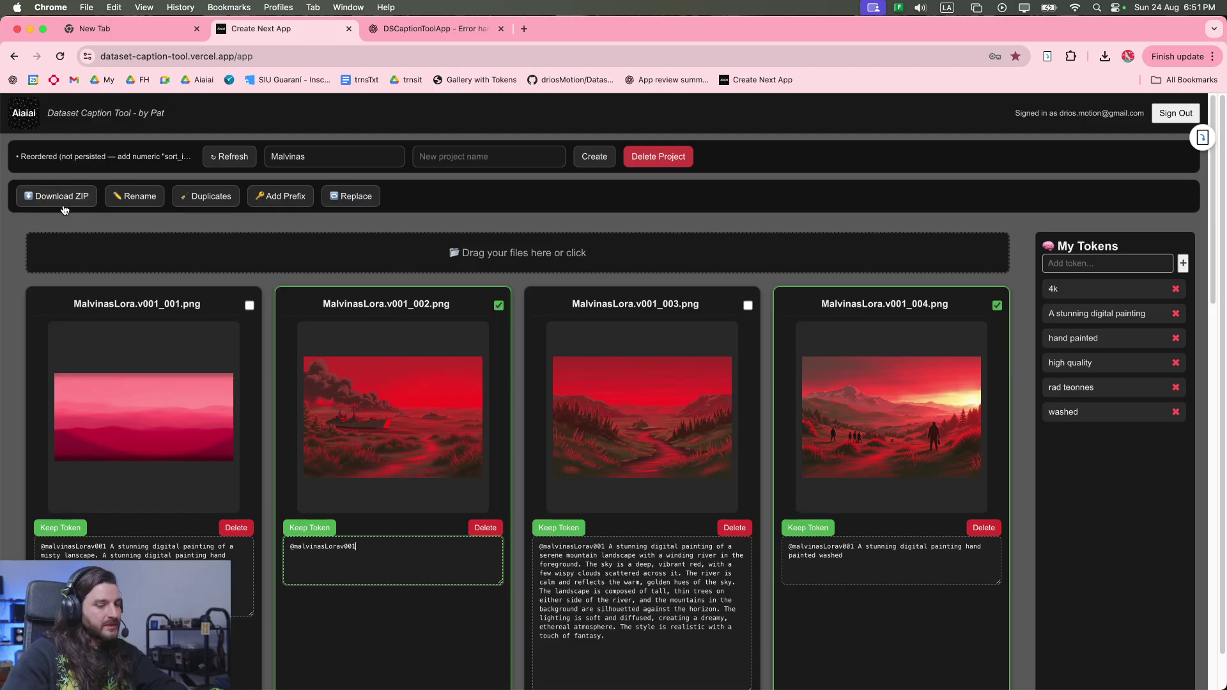
Download the Malvinas project as a ZIP, extract the archive in the Downloads folder and open the extracted folder.
left_click(33, 197)
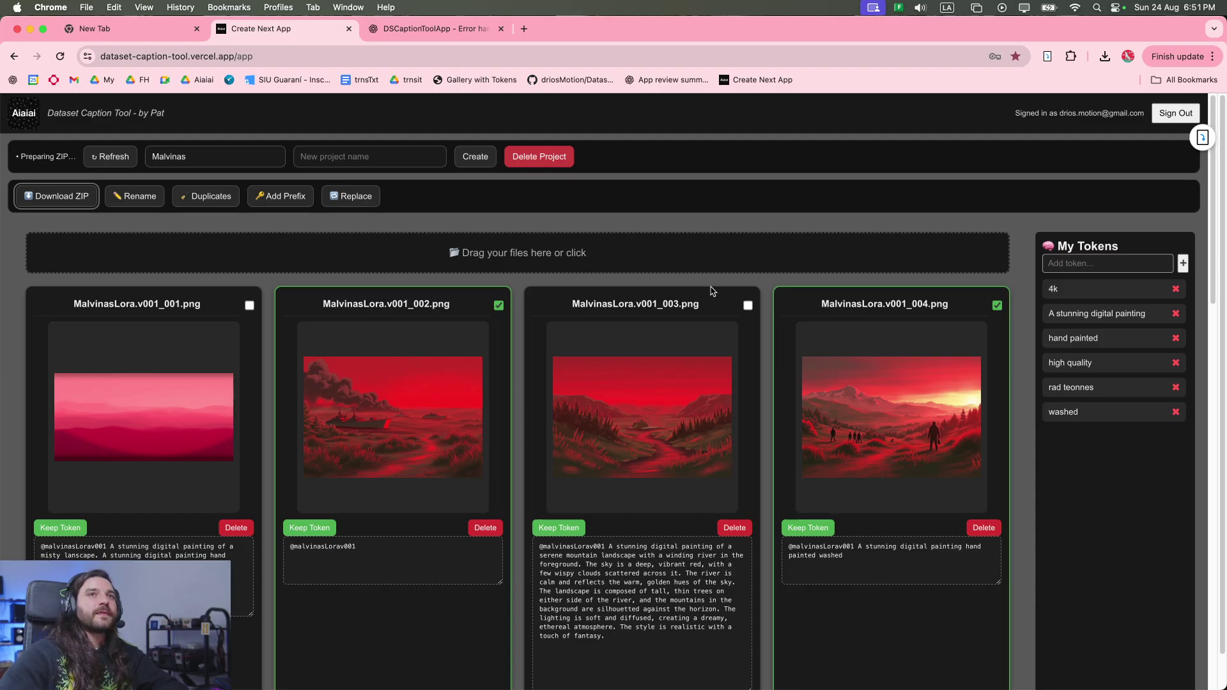
left_click(1073, 86)
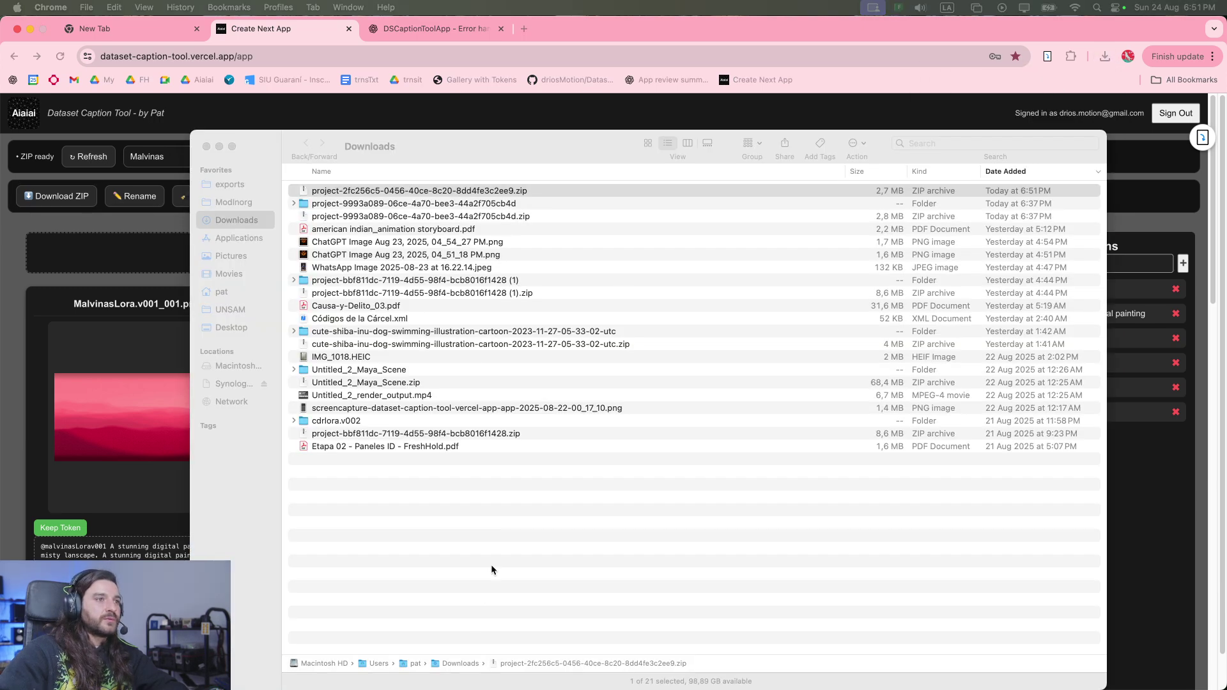
key("space")
double_click(416, 193)
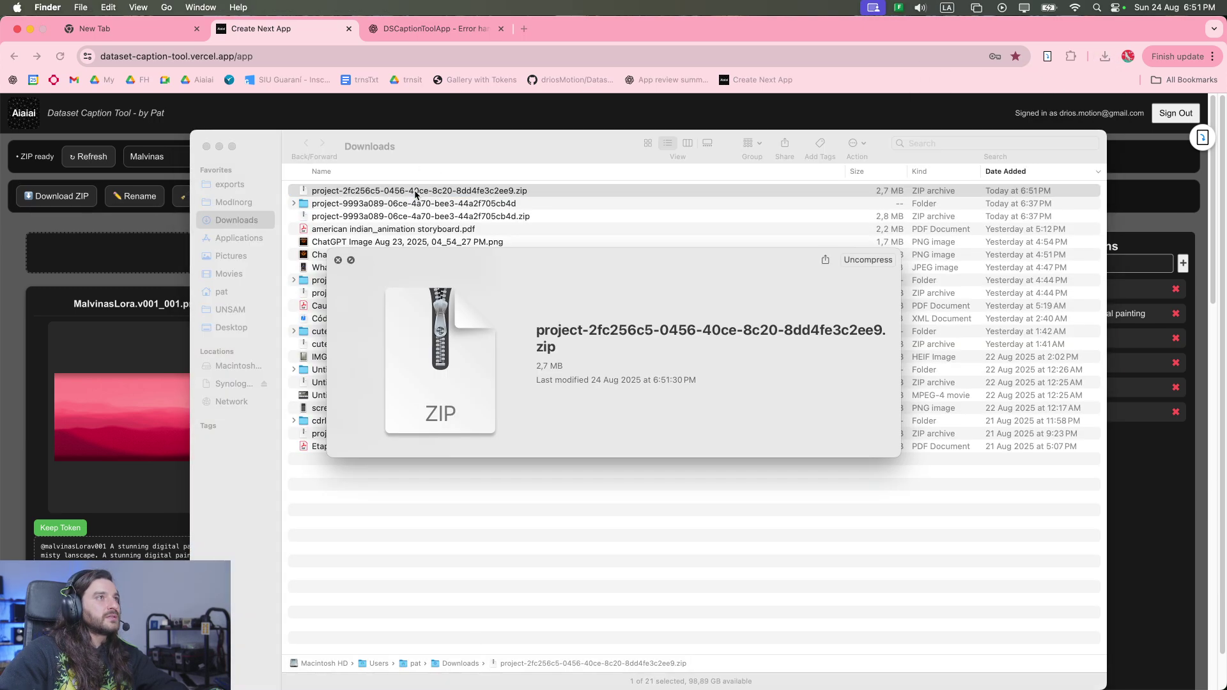
key("space")
double_click(401, 191)
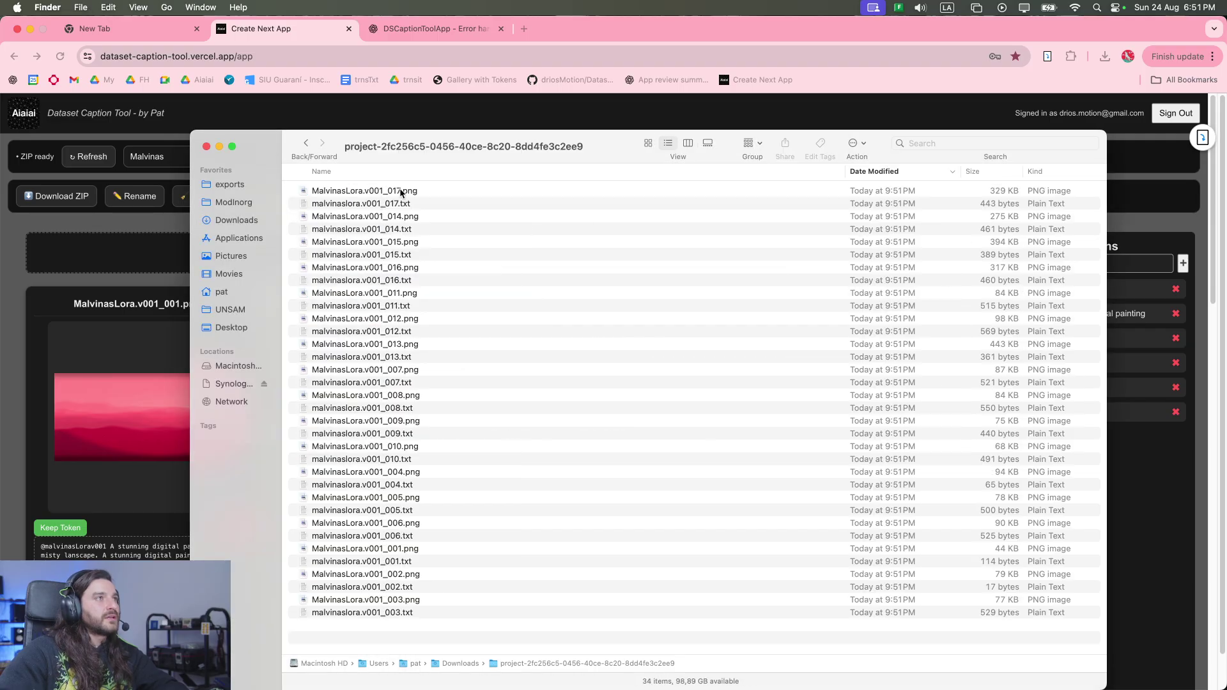
Preview the exported caption text files and images from malvinaslora.v001_009.txt to MalvinasLora.v001_005.png, and close the folder window.
left_click(467, 434)
key("space")
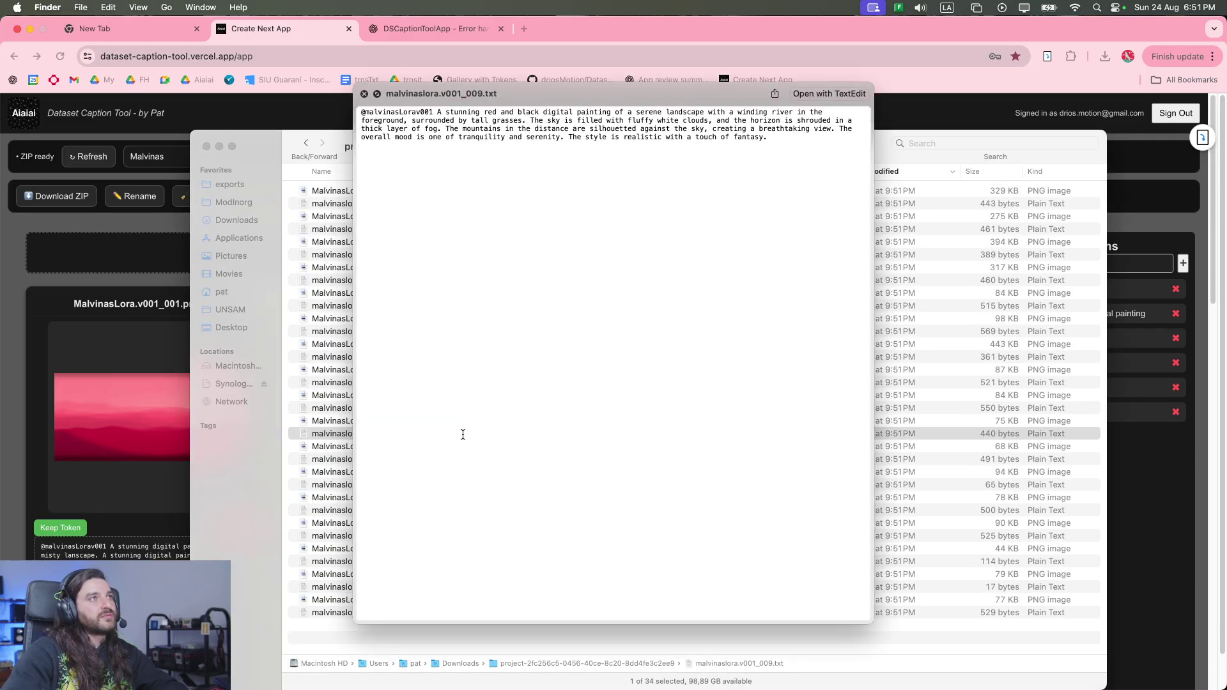
key("Down")
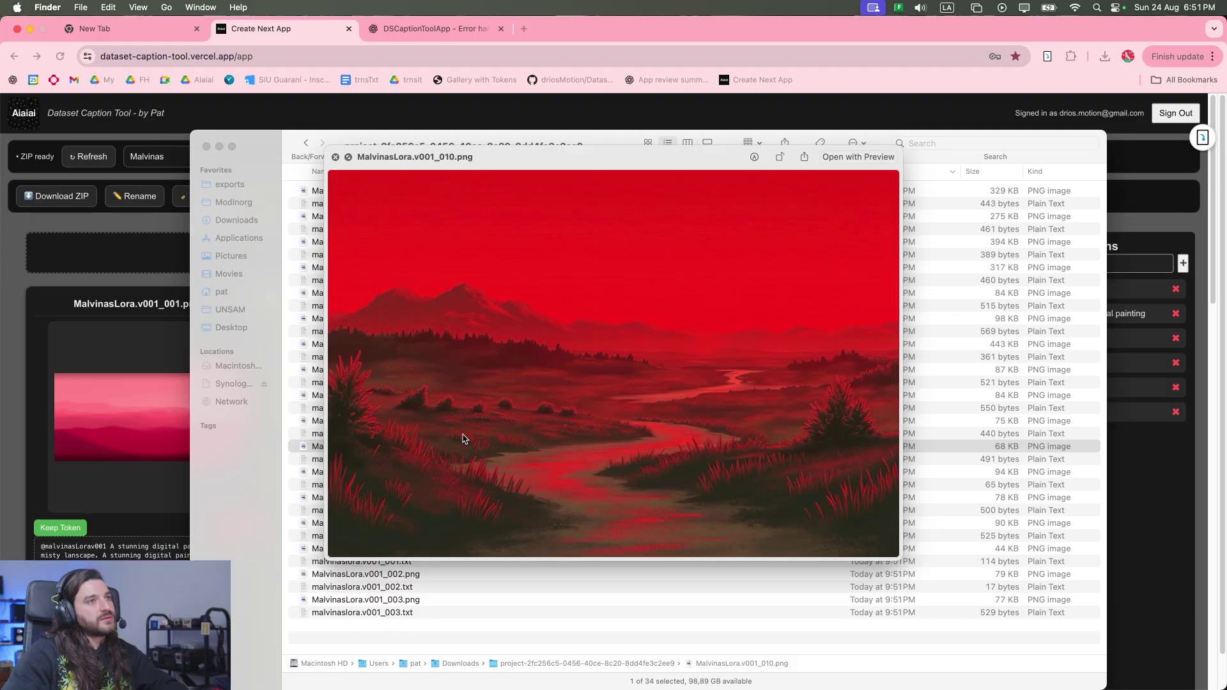
key("Down")
key("Down")
key("Down")
key("Down")
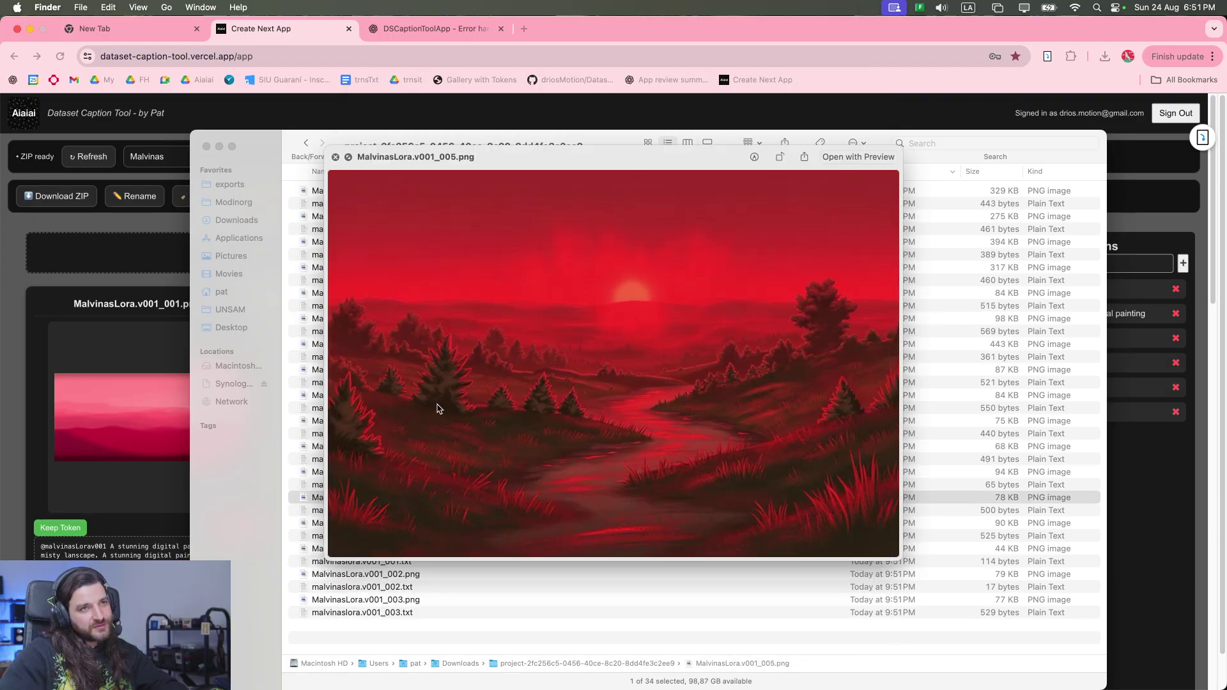
key("space")
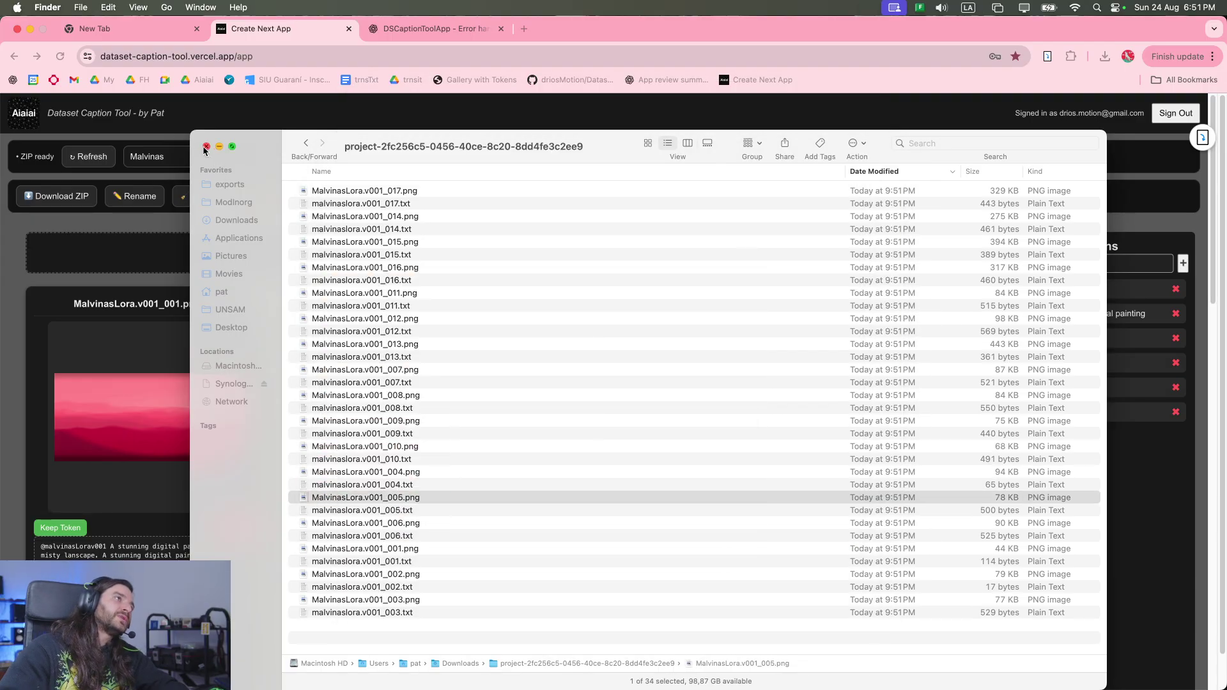
left_click(205, 147)
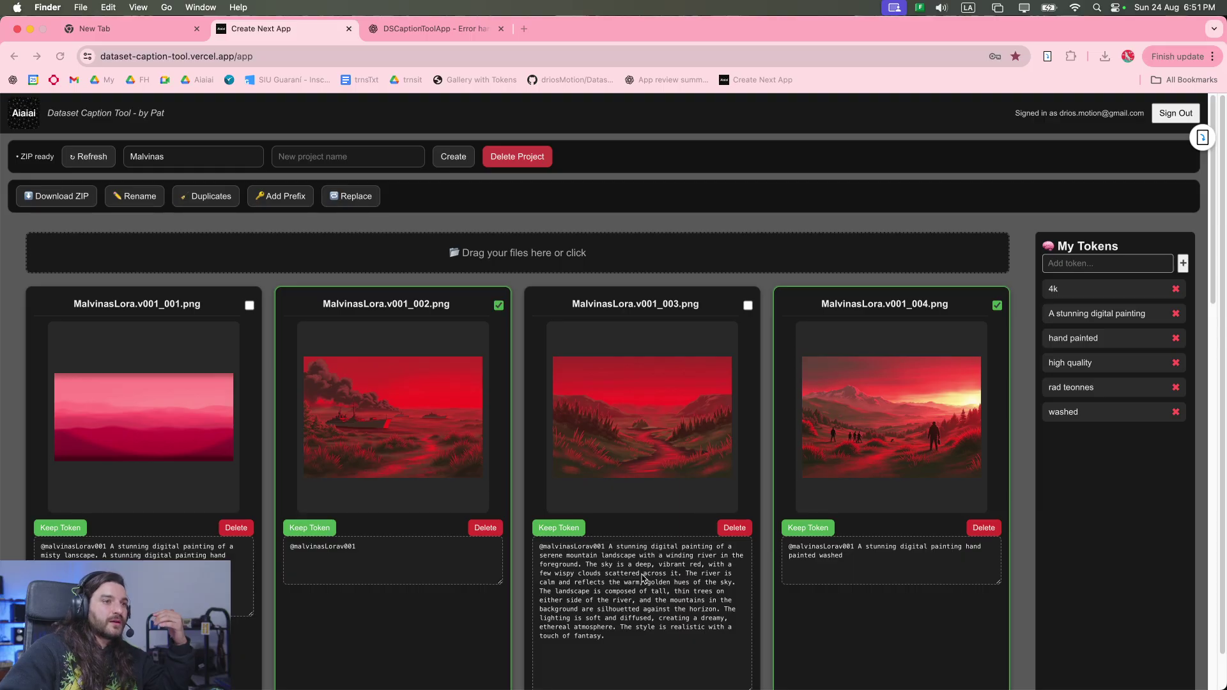
Switch back to Chrome, look over the Malvinas cards and load the cdtlora.v002 project.
key("super+Tab")
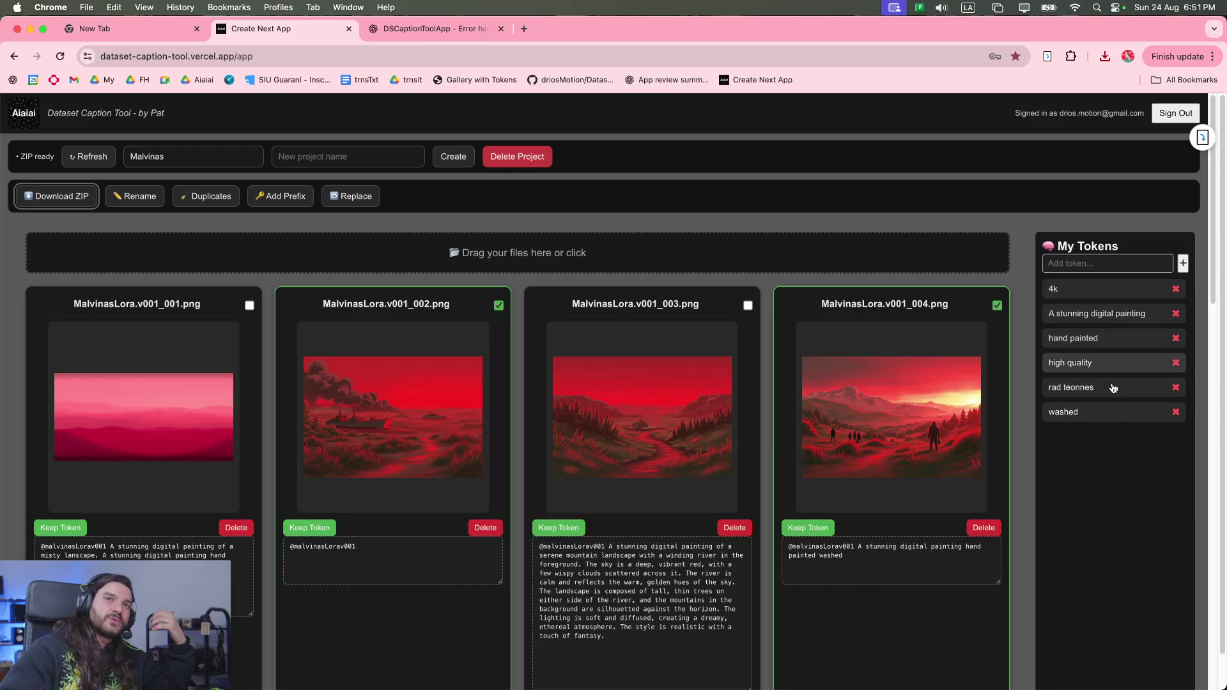
scroll(1098, 482, "down", 5)
scroll(1006, 506, "down", 20)
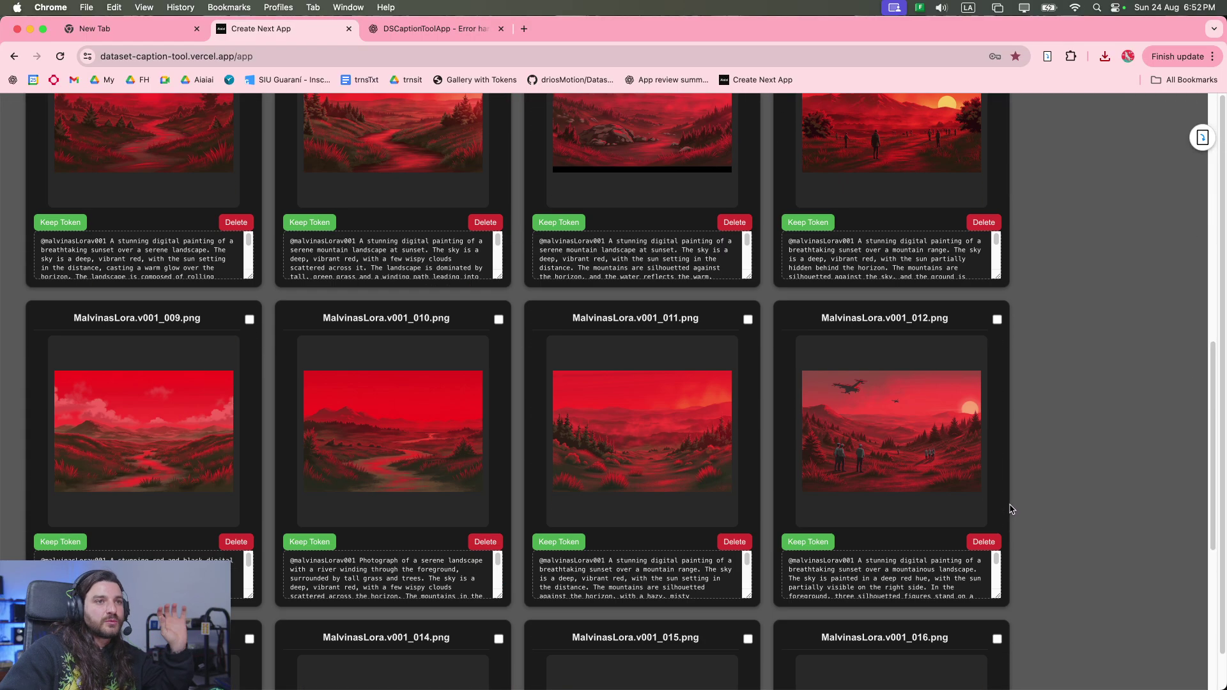
scroll(1013, 510, "up", 20)
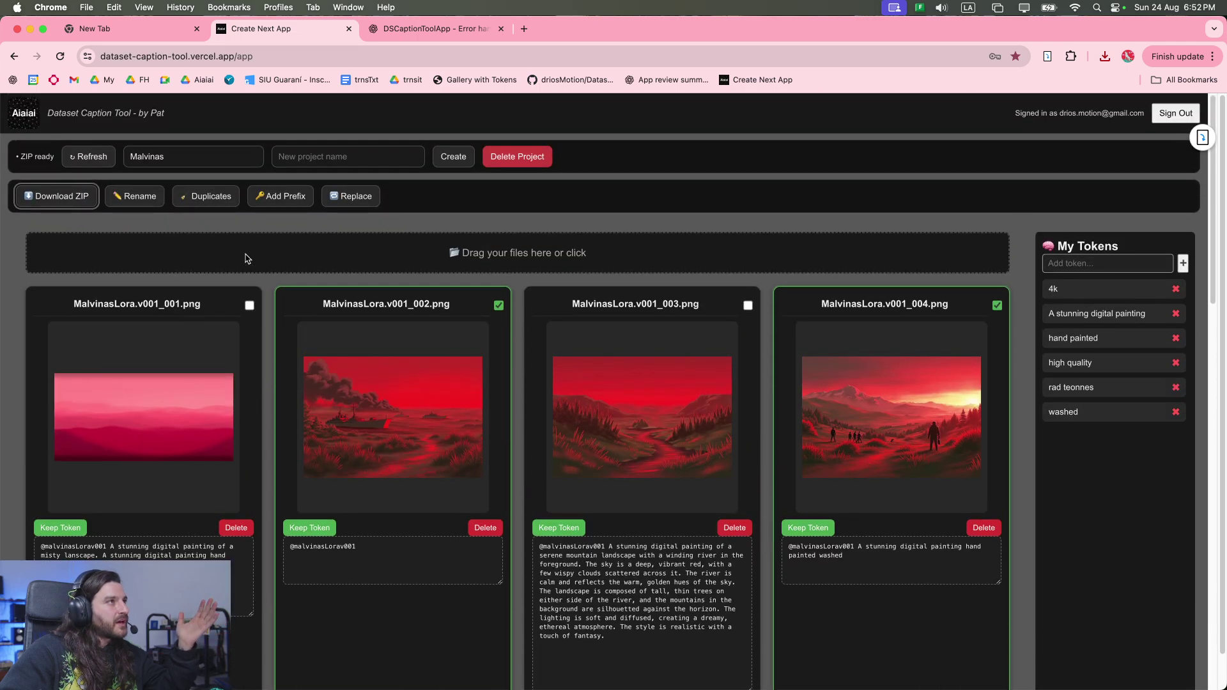
left_click(203, 163)
left_click(200, 176)
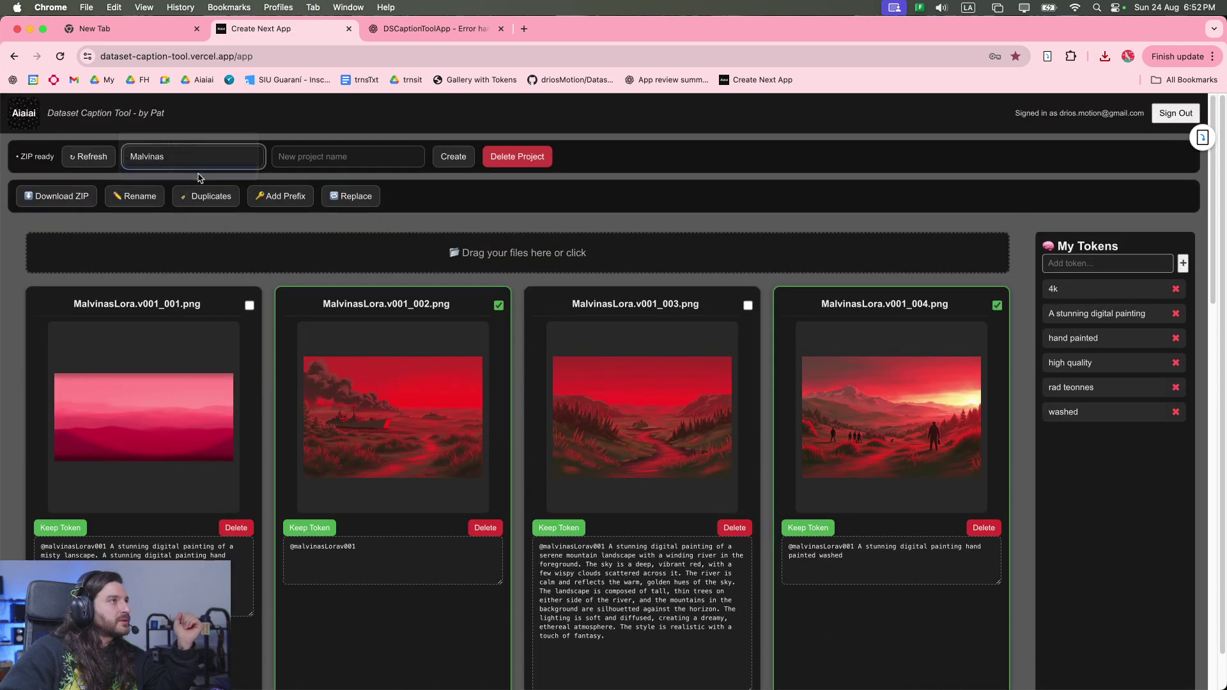
scroll(589, 433, "down", 3)
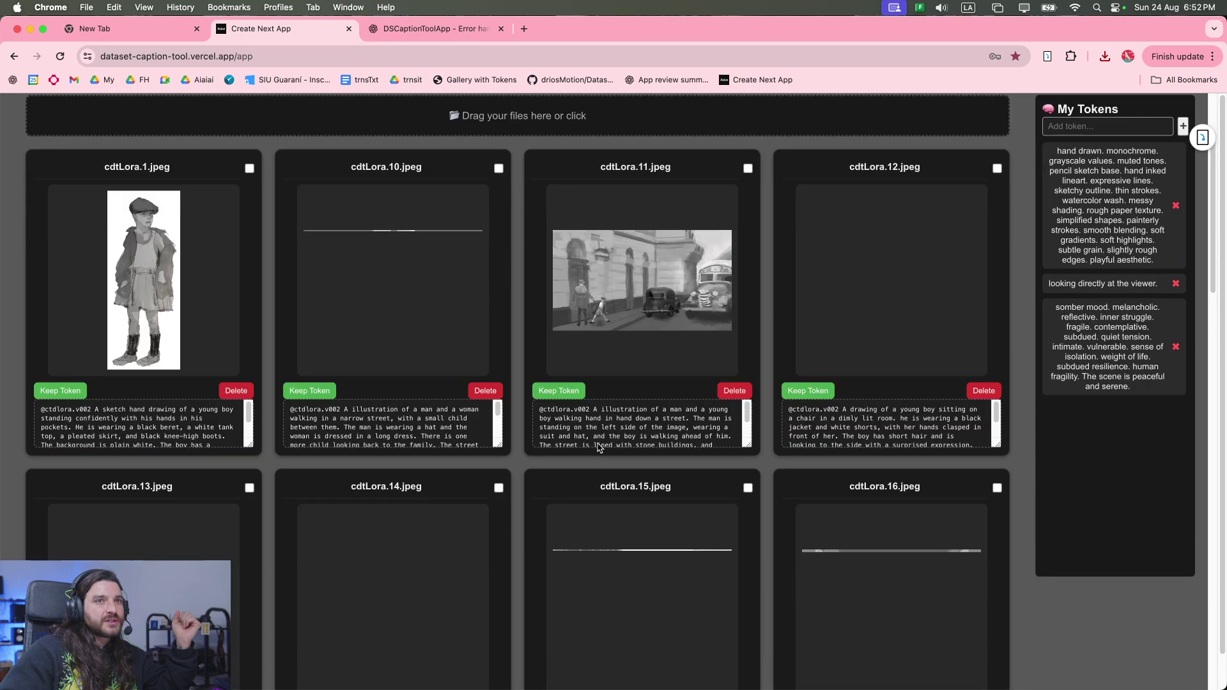
scroll(599, 447, "up", 3)
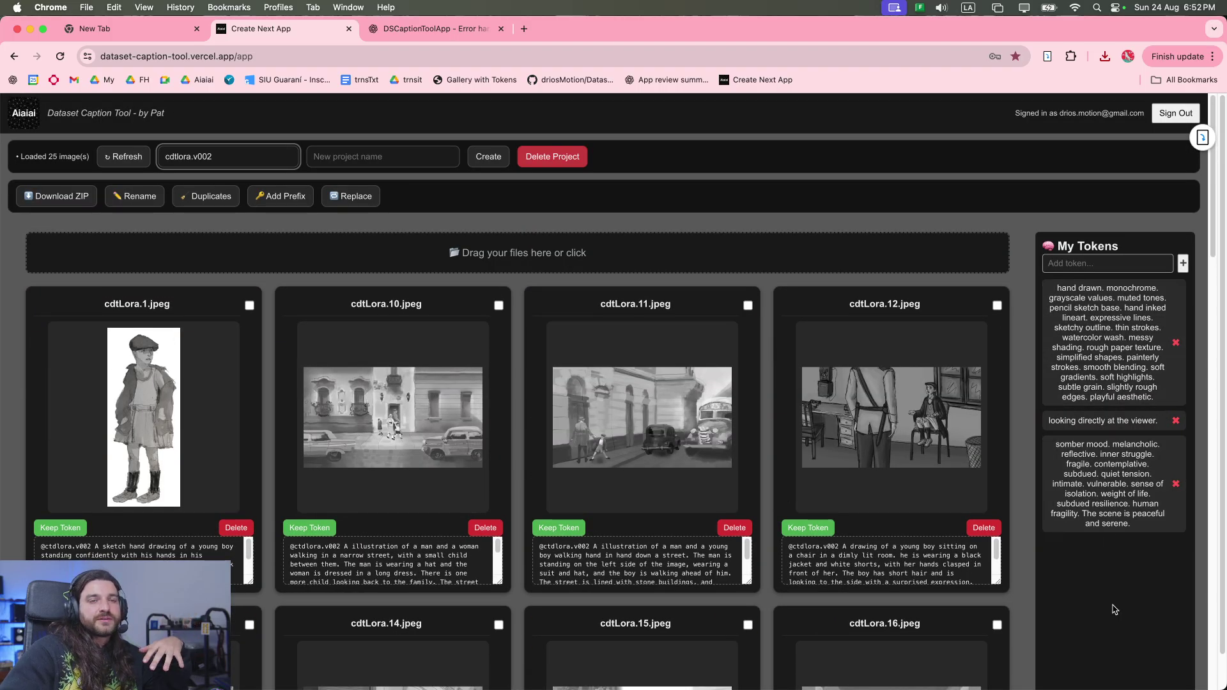
scroll(1115, 604, "down", 1)
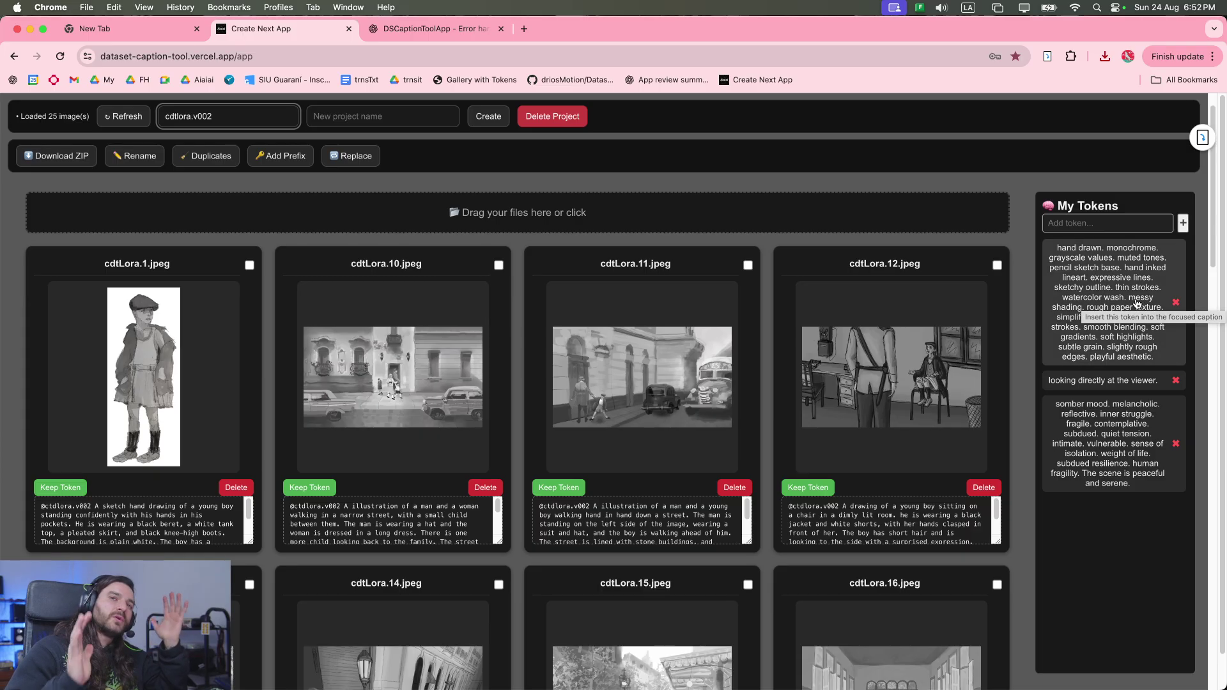
Insert the style token beginning "hand drawn. monochrome." into the captions of cdtLora.1, 10, 11, 12 and 16 together as selected cards.
left_click(903, 532)
scroll(903, 531, "down", 2)
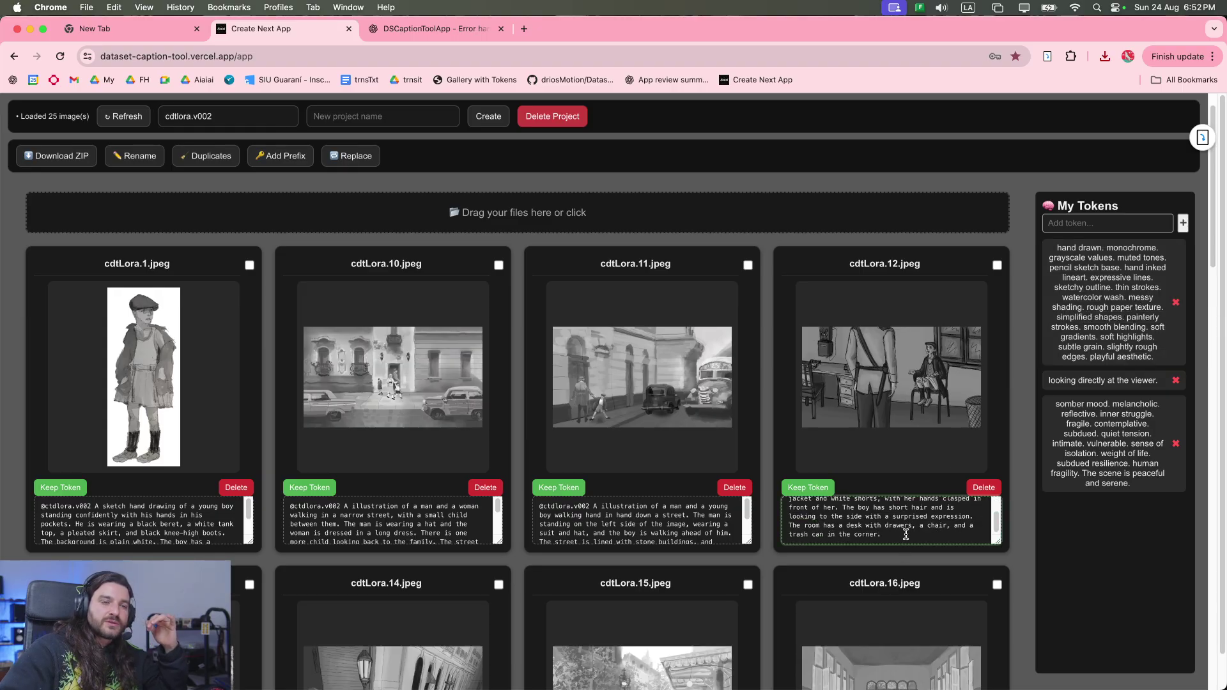
left_click(994, 269)
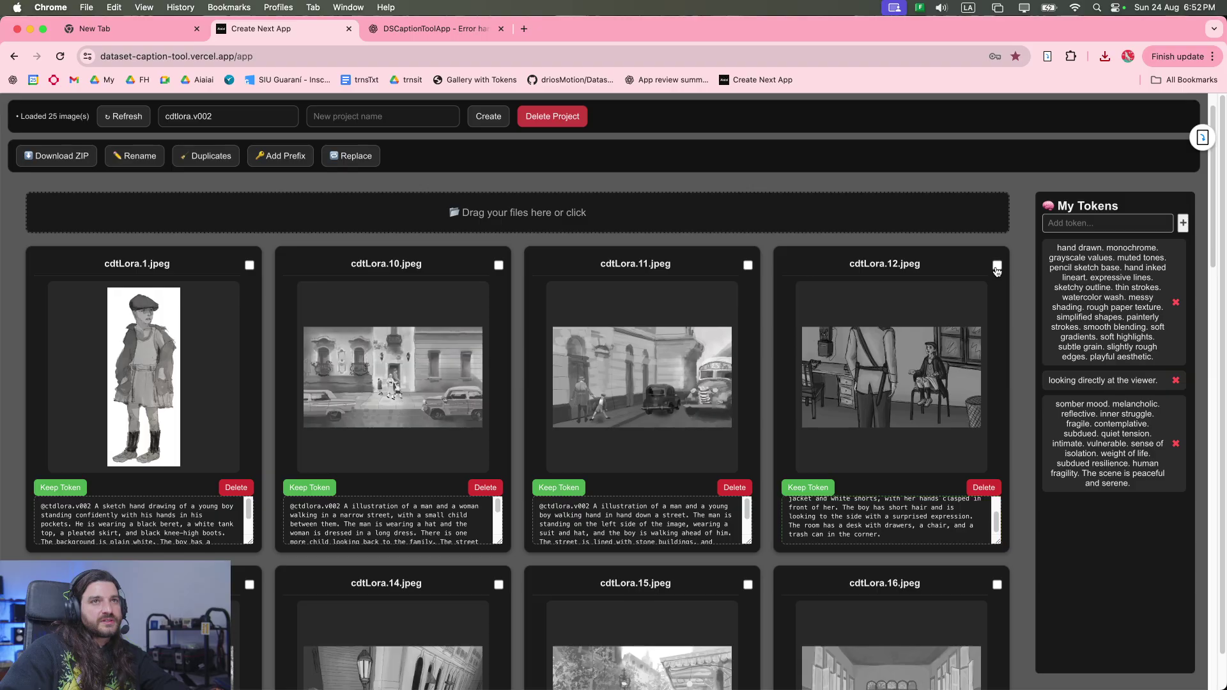
left_click(747, 264)
left_click(498, 265)
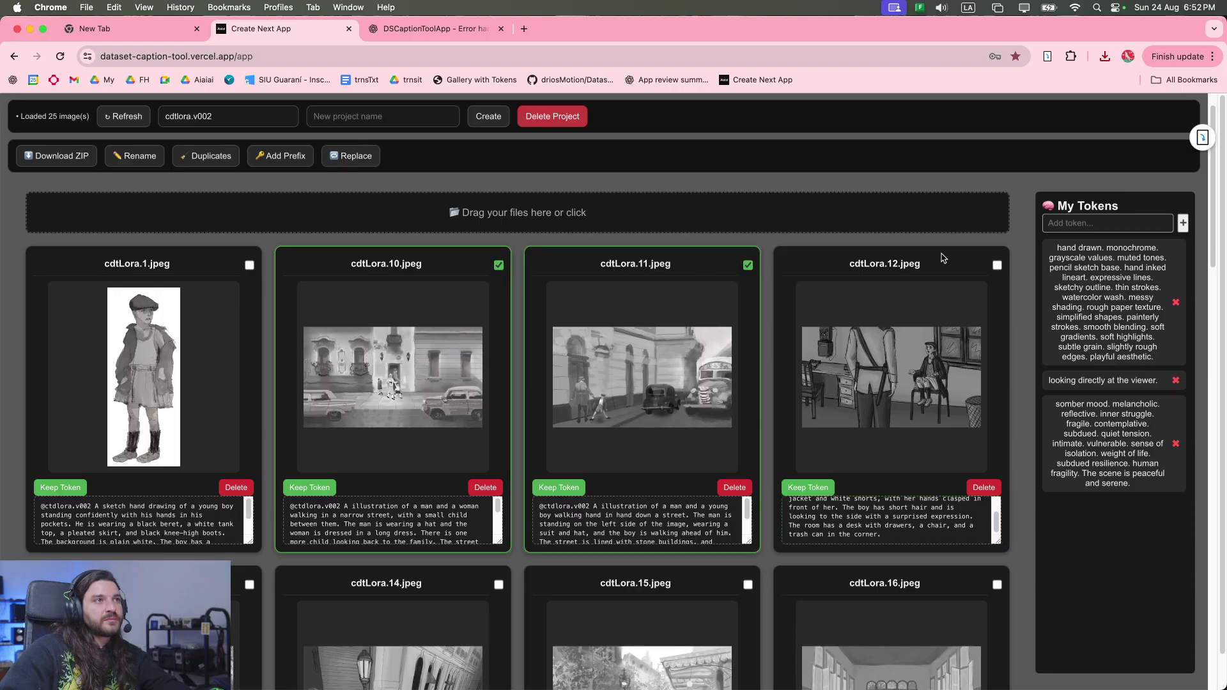
left_click(997, 266)
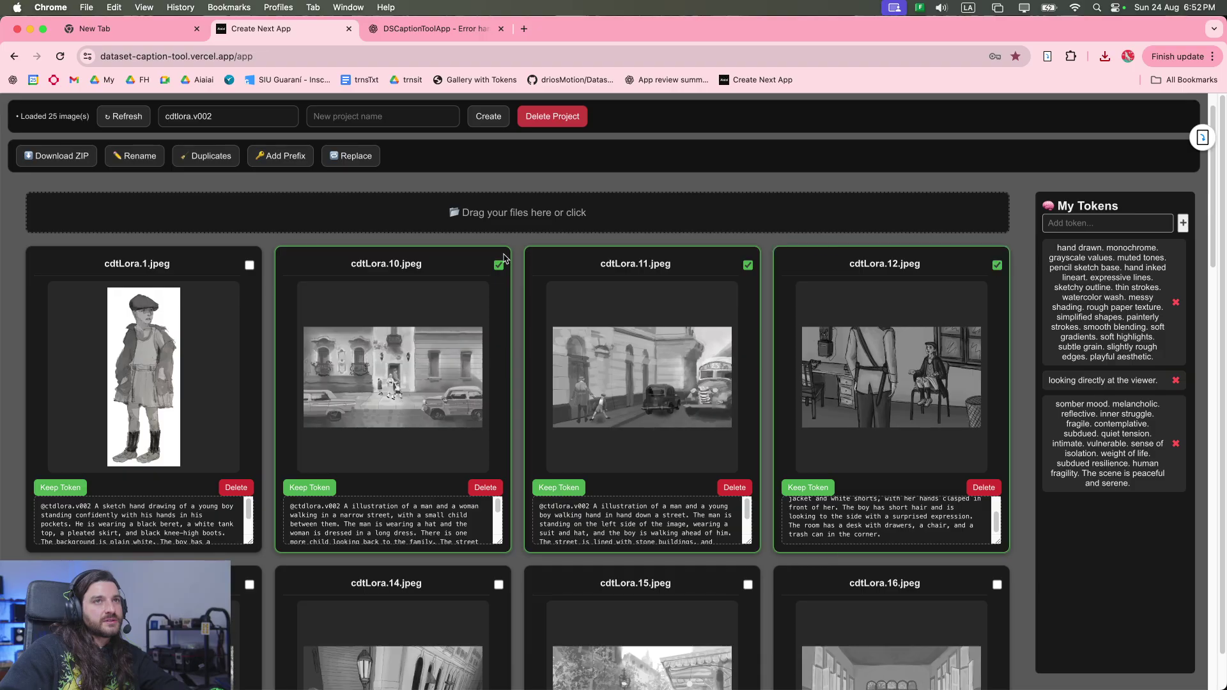
left_click(250, 264)
scroll(447, 281, "up", 1)
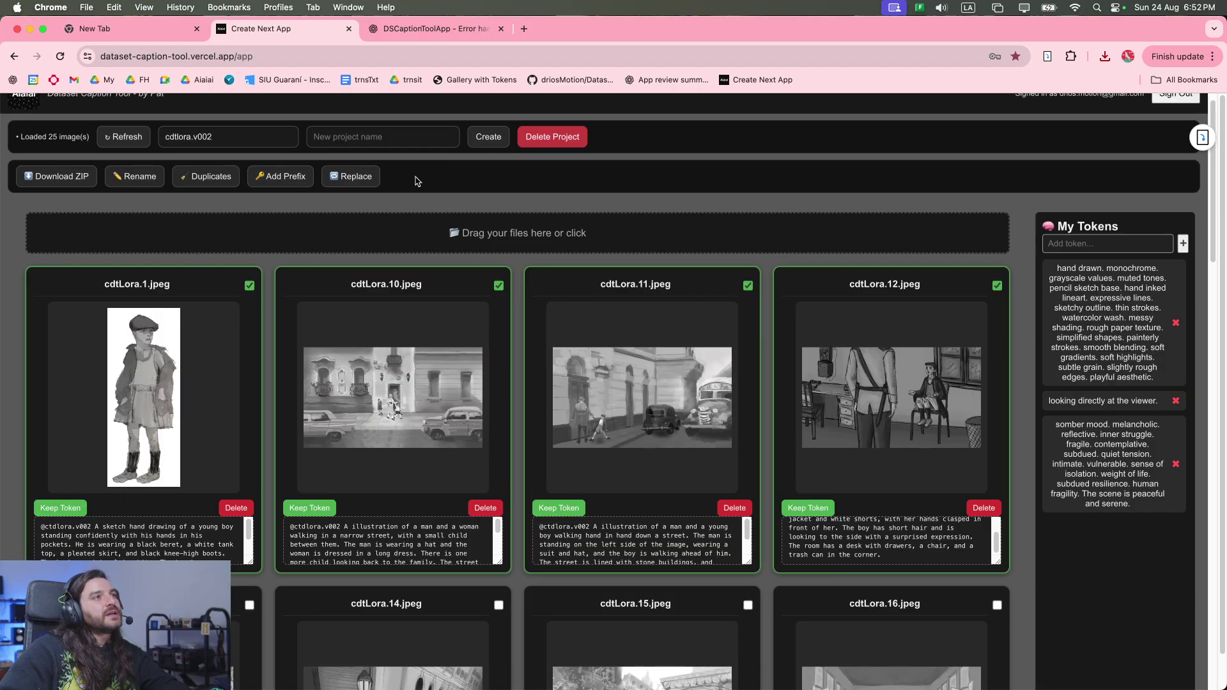
left_click(997, 606)
left_click(927, 553)
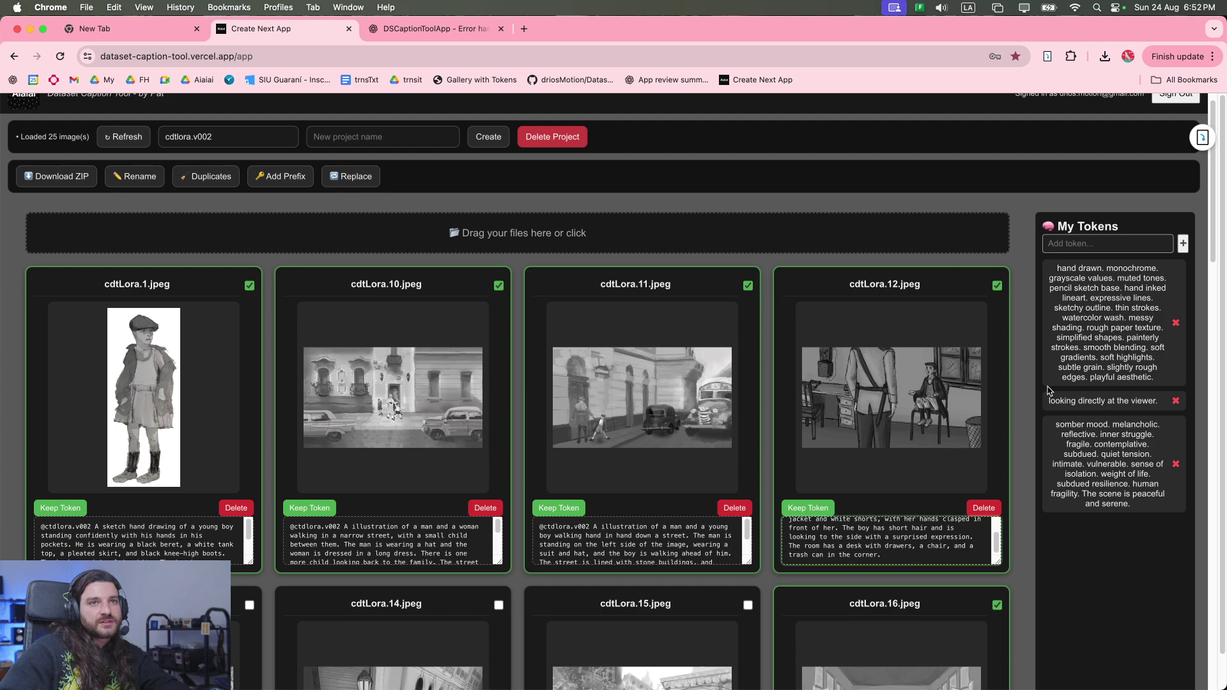
left_click(1086, 370)
Examine the captions of the selected cards cdtLora.1, 10, 11 and 12 for the inserted style token.
scroll(686, 551, "down", 3)
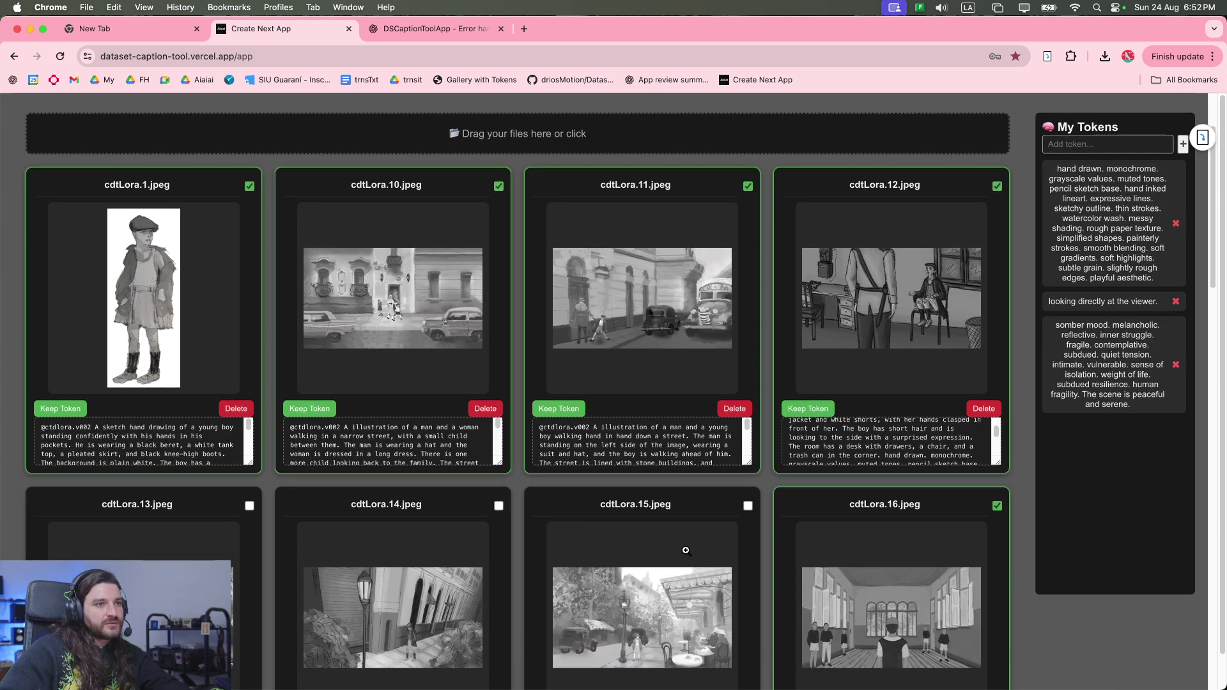
scroll(686, 551, "down", 3)
scroll(654, 352, "down", 4)
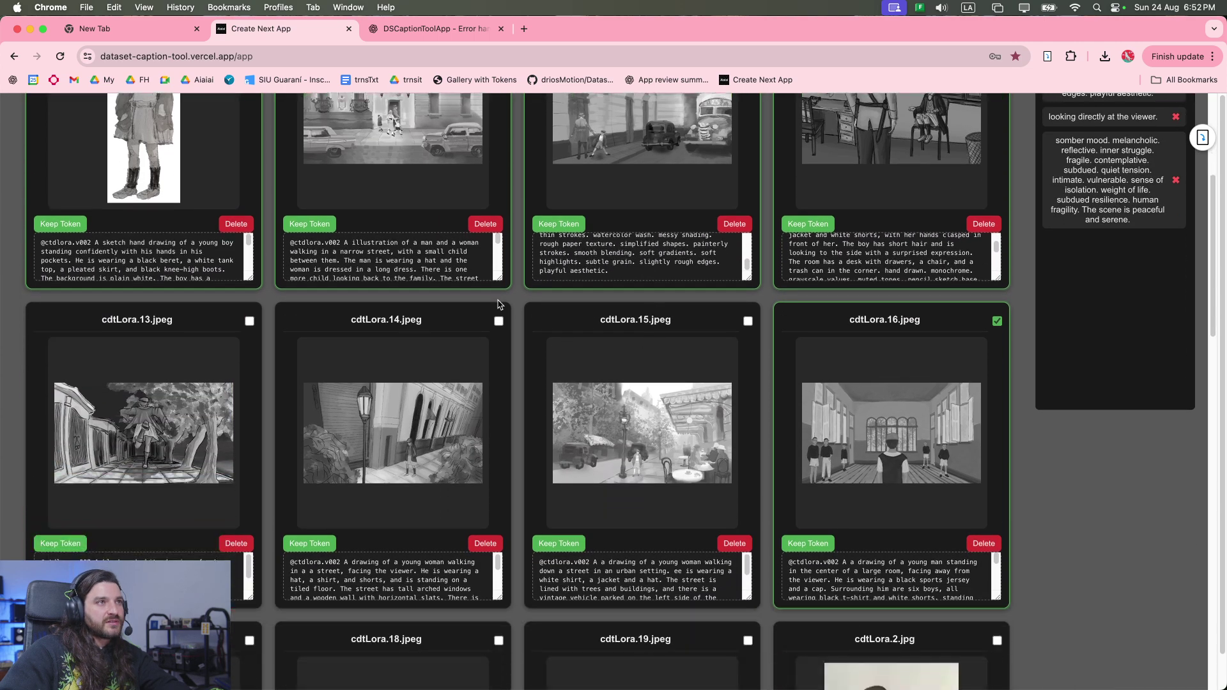
scroll(396, 256, "down", 5)
scroll(216, 230, "down", 4)
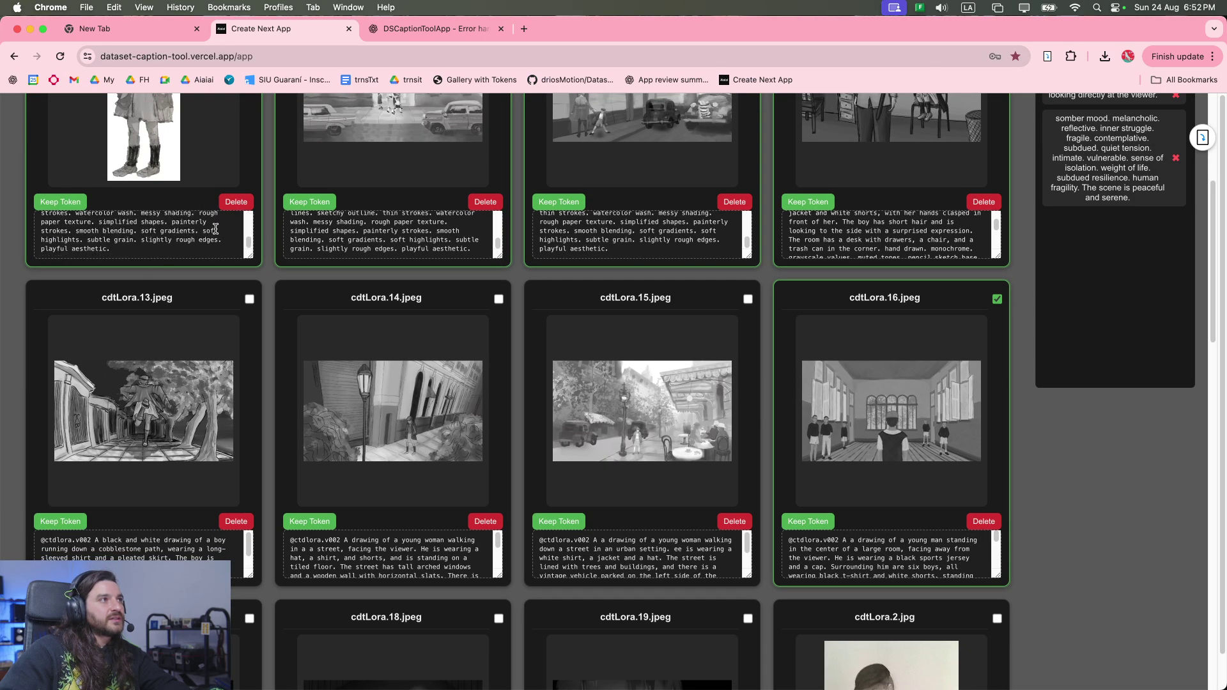
scroll(1057, 447, "up", 5)
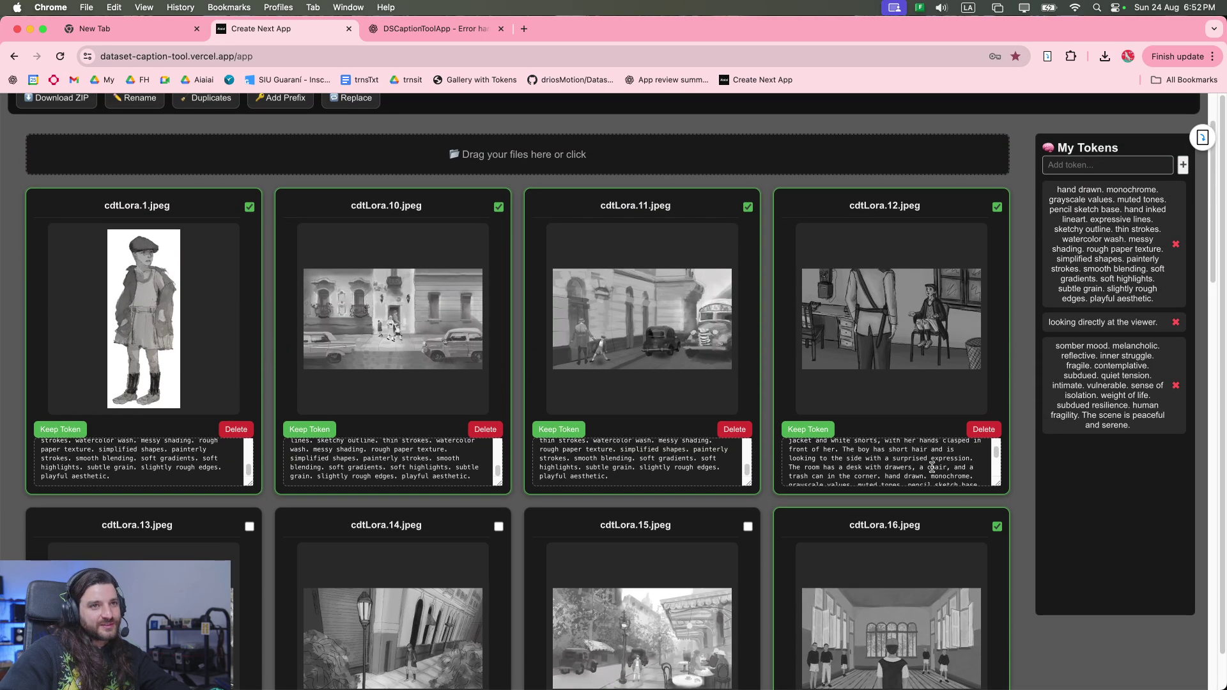
left_click(932, 468)
scroll(932, 468, "up", 5)
scroll(1012, 491, "up", 3)
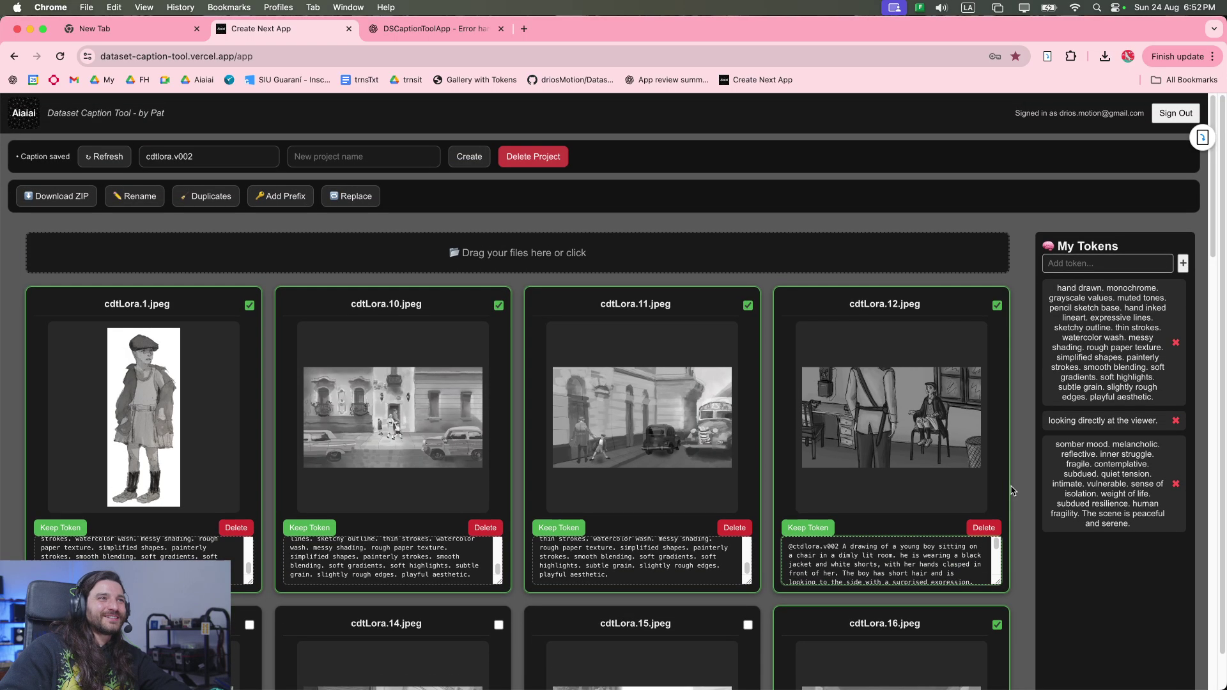